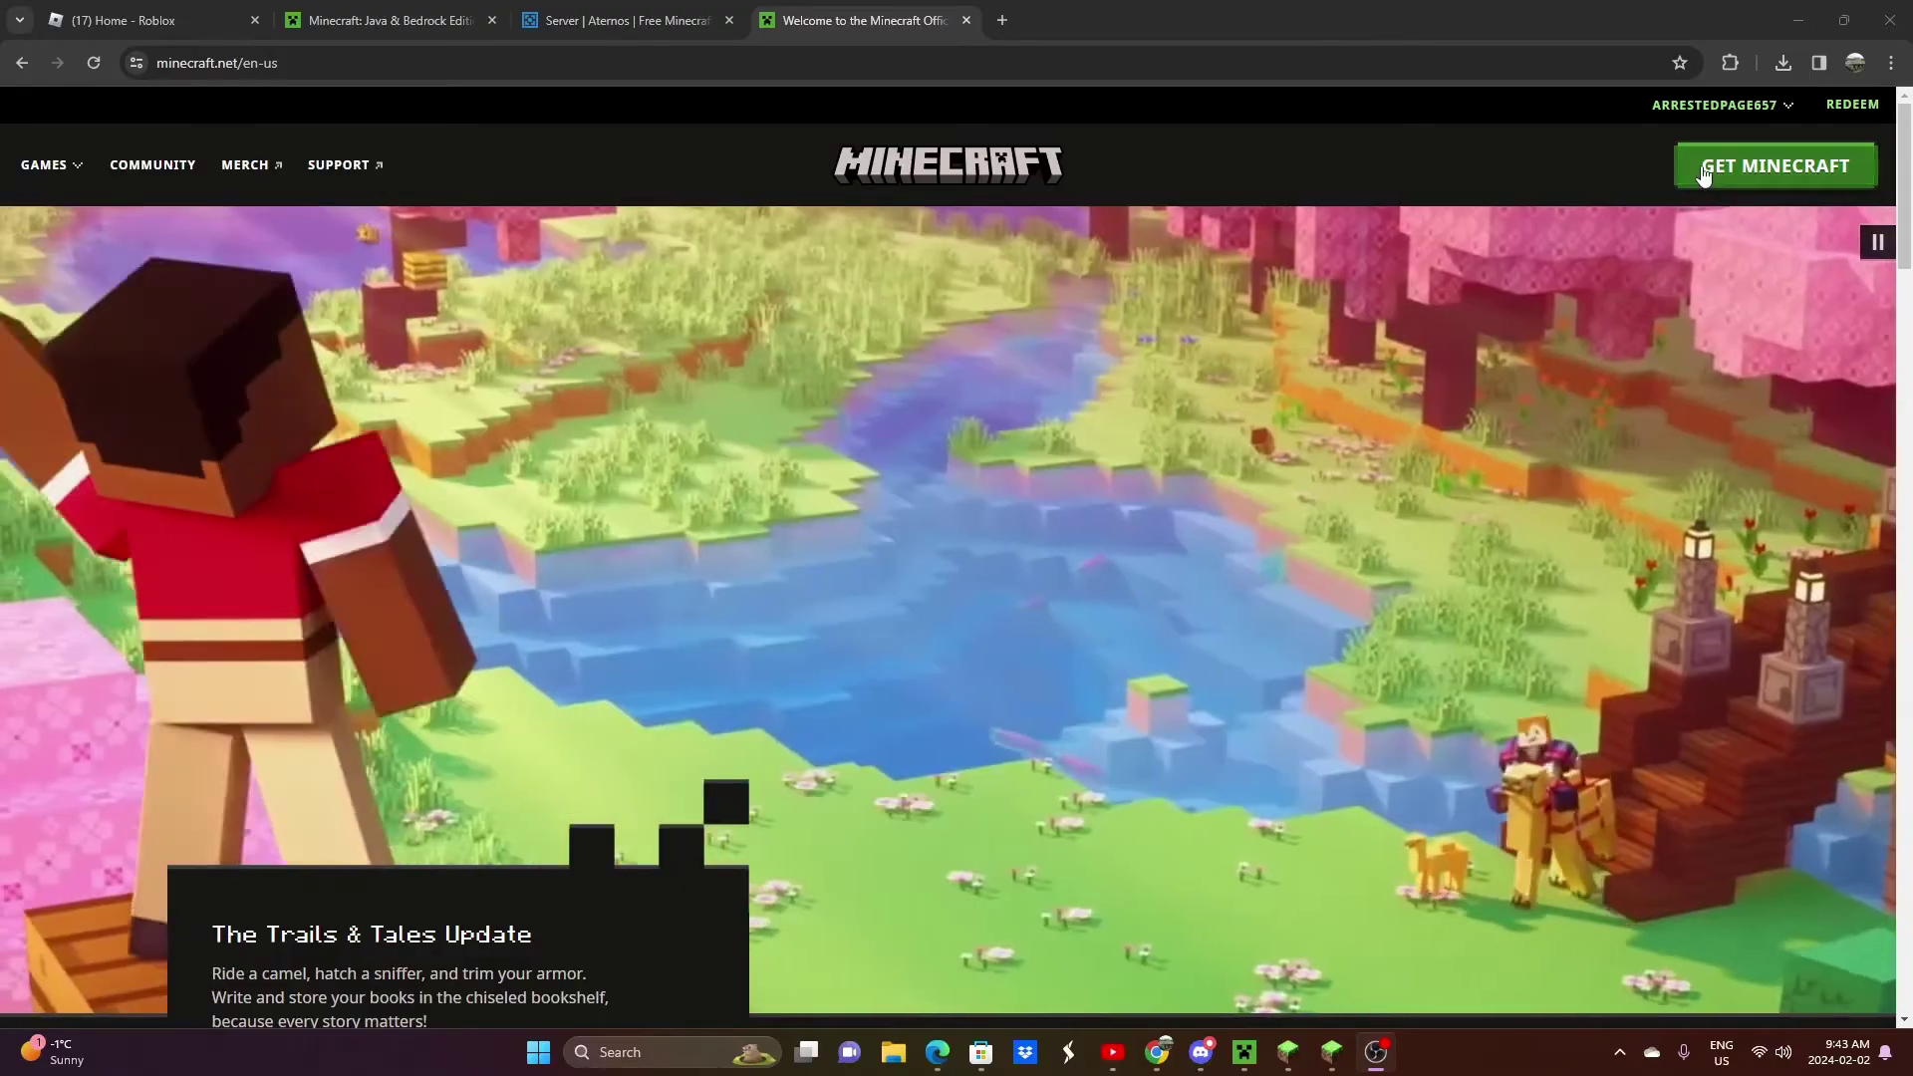
Step: Open the Minecraft $29.99 PC store page, then bring the Minecraft Launcher to the front
click(1704, 175)
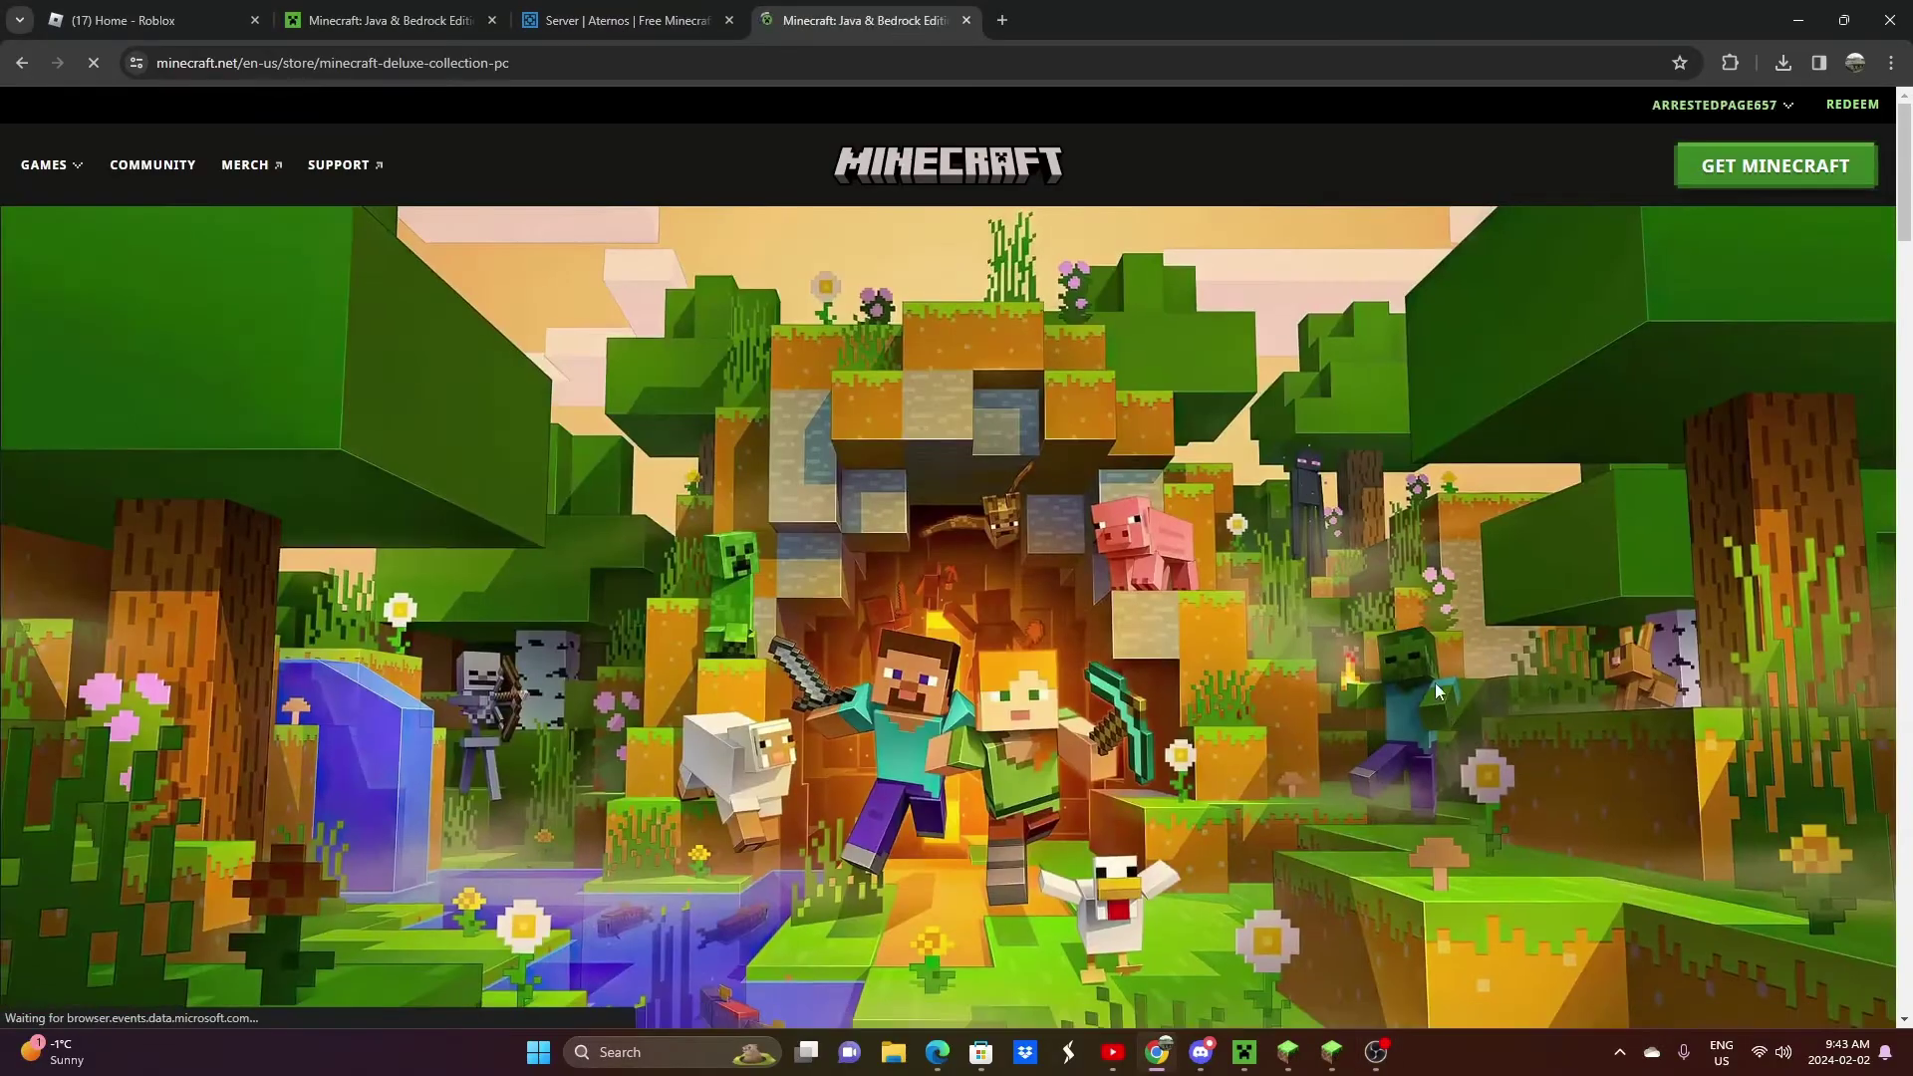
scroll(1435, 620, down, 3)
scroll(1442, 628, up, 3)
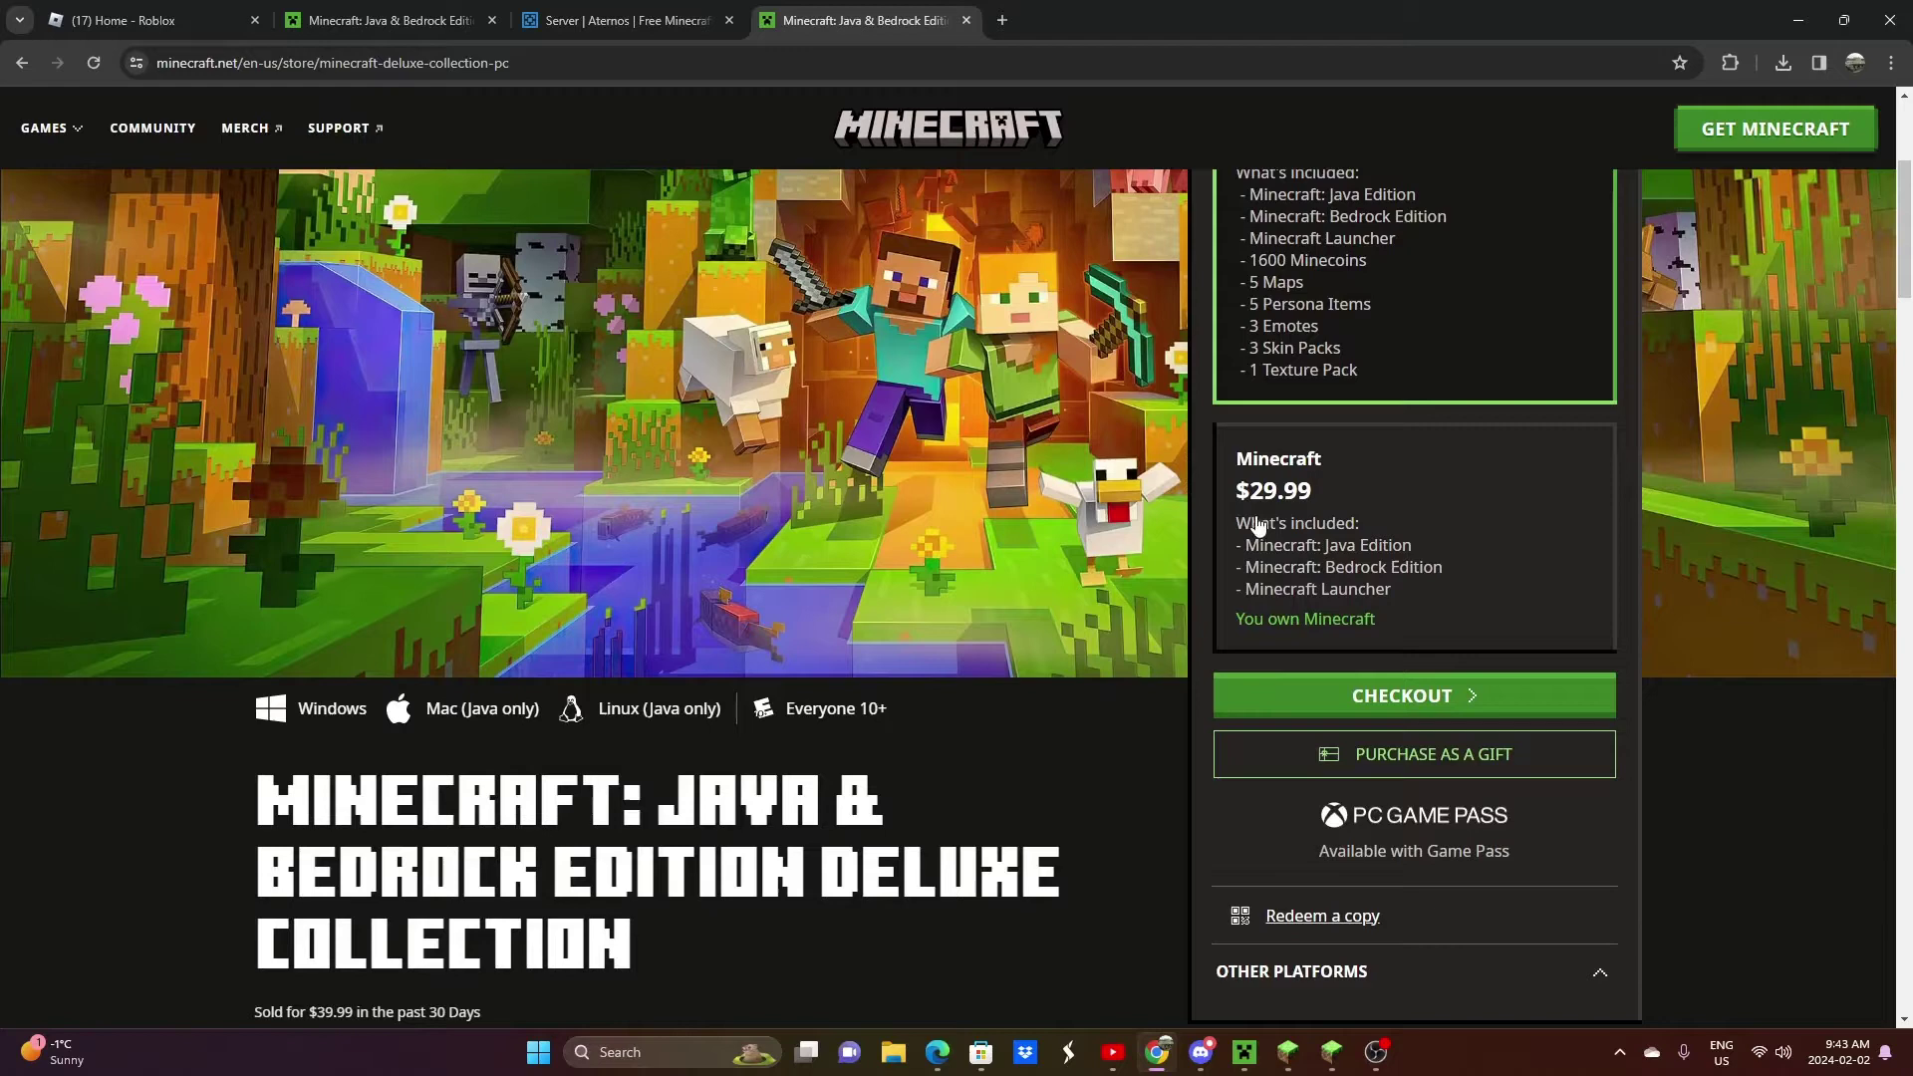
click(1381, 598)
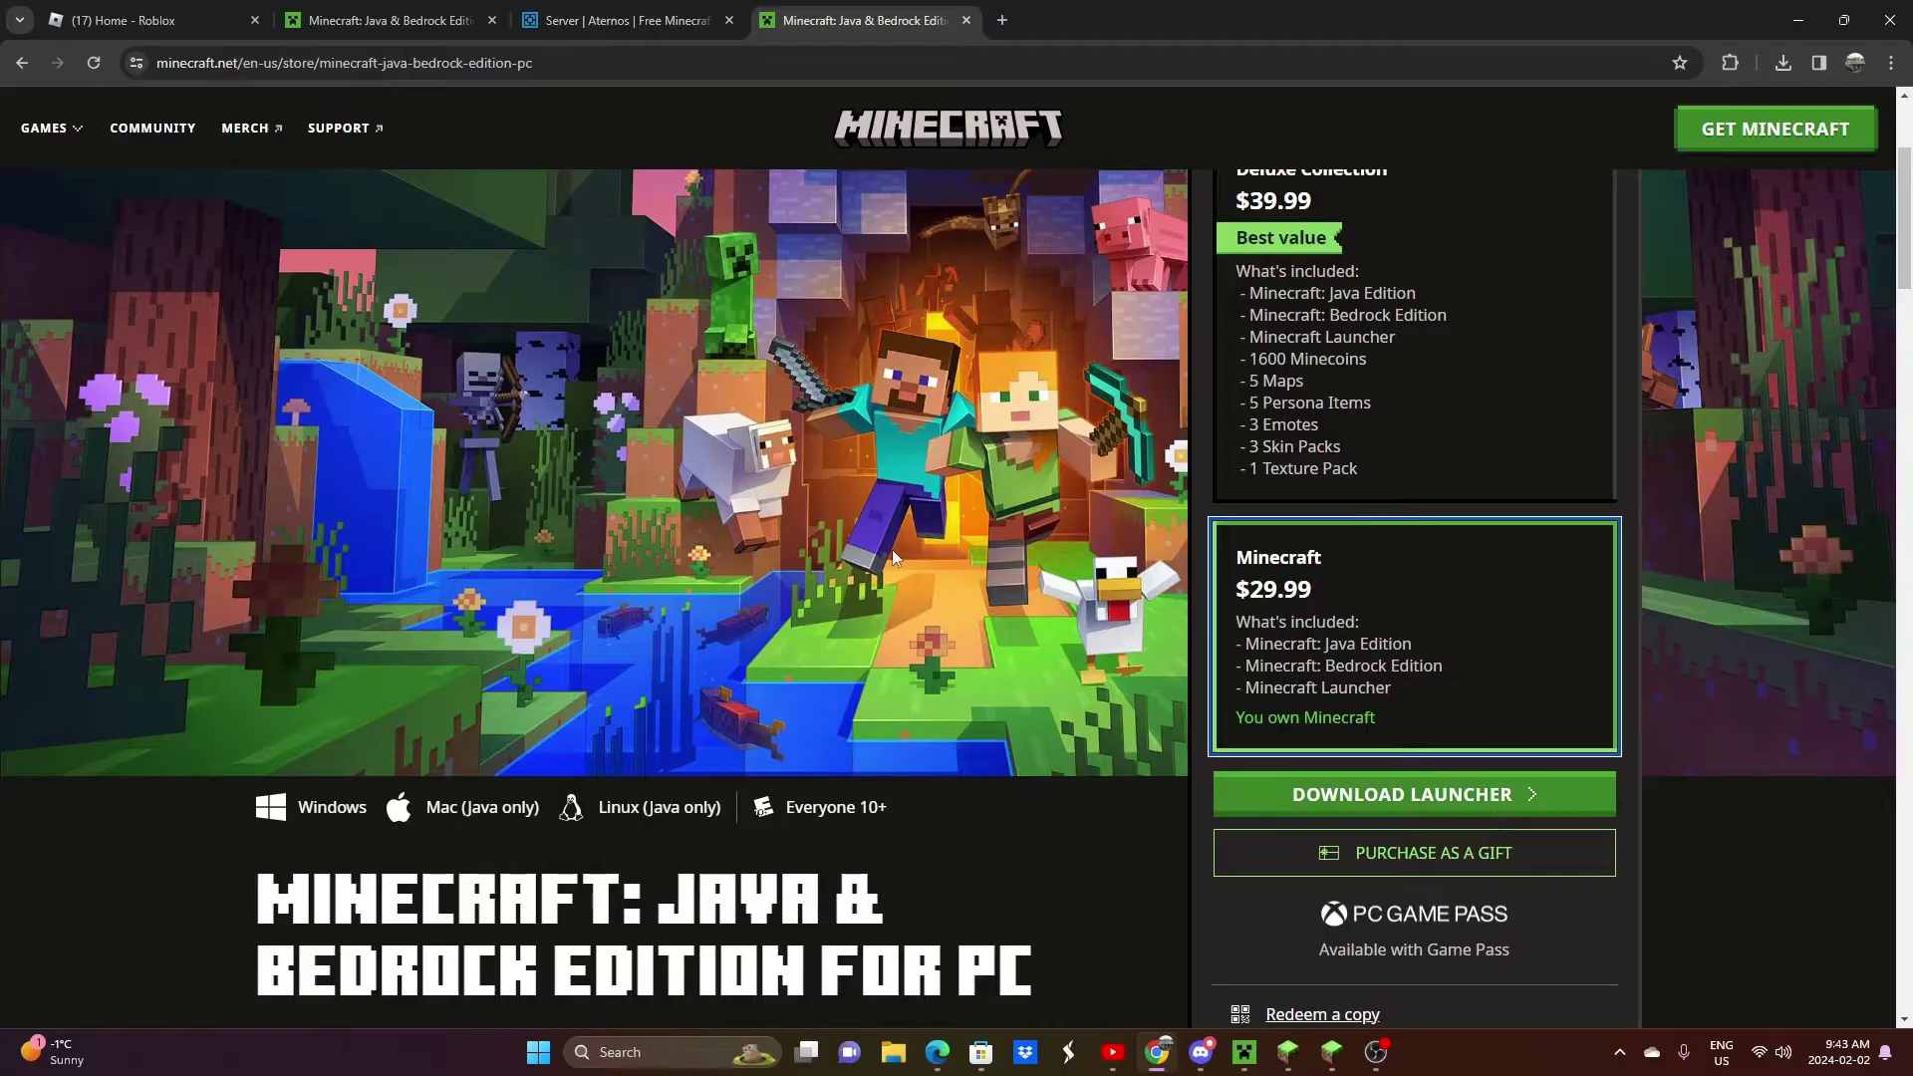
scroll(1345, 493, up, 2)
scroll(1387, 769, down, 1)
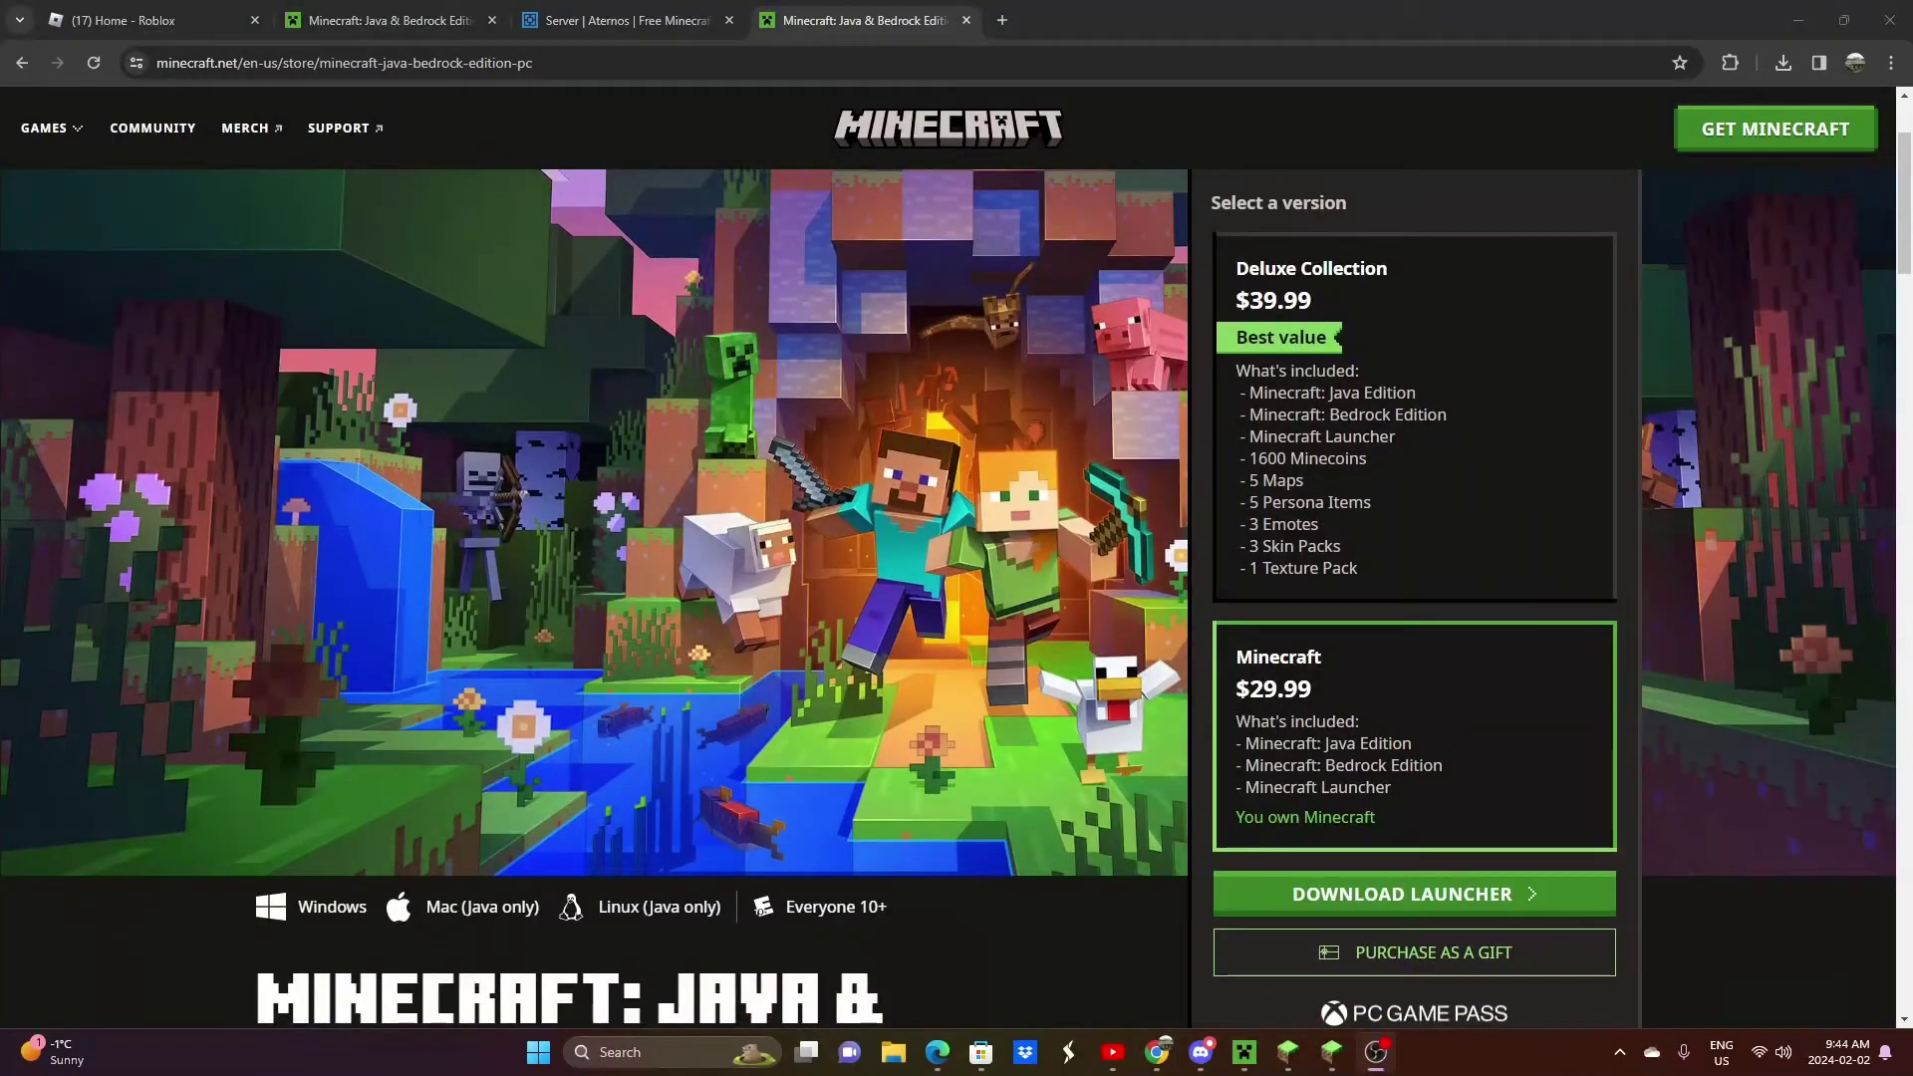
click(1244, 1053)
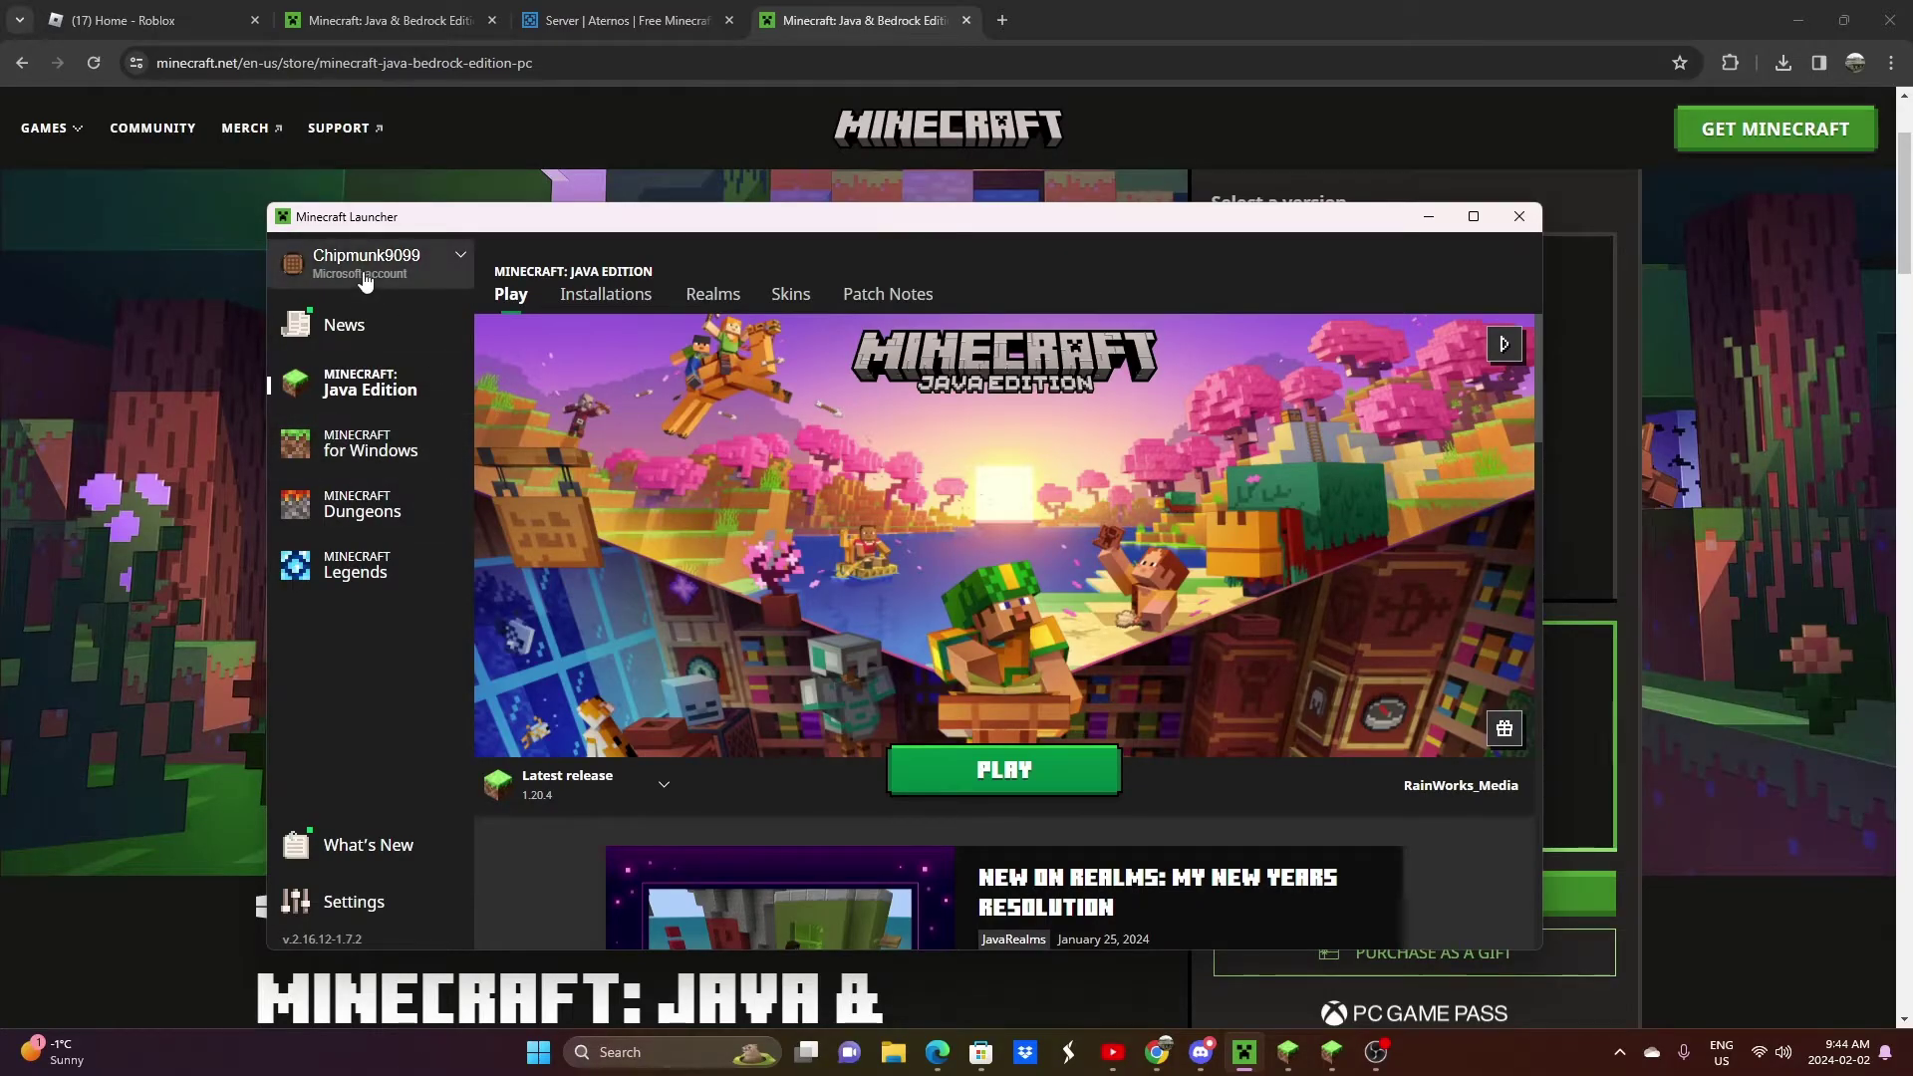
Step: Check all signed-in accounts and the launcher settings, then return to the Java Edition page
click(399, 274)
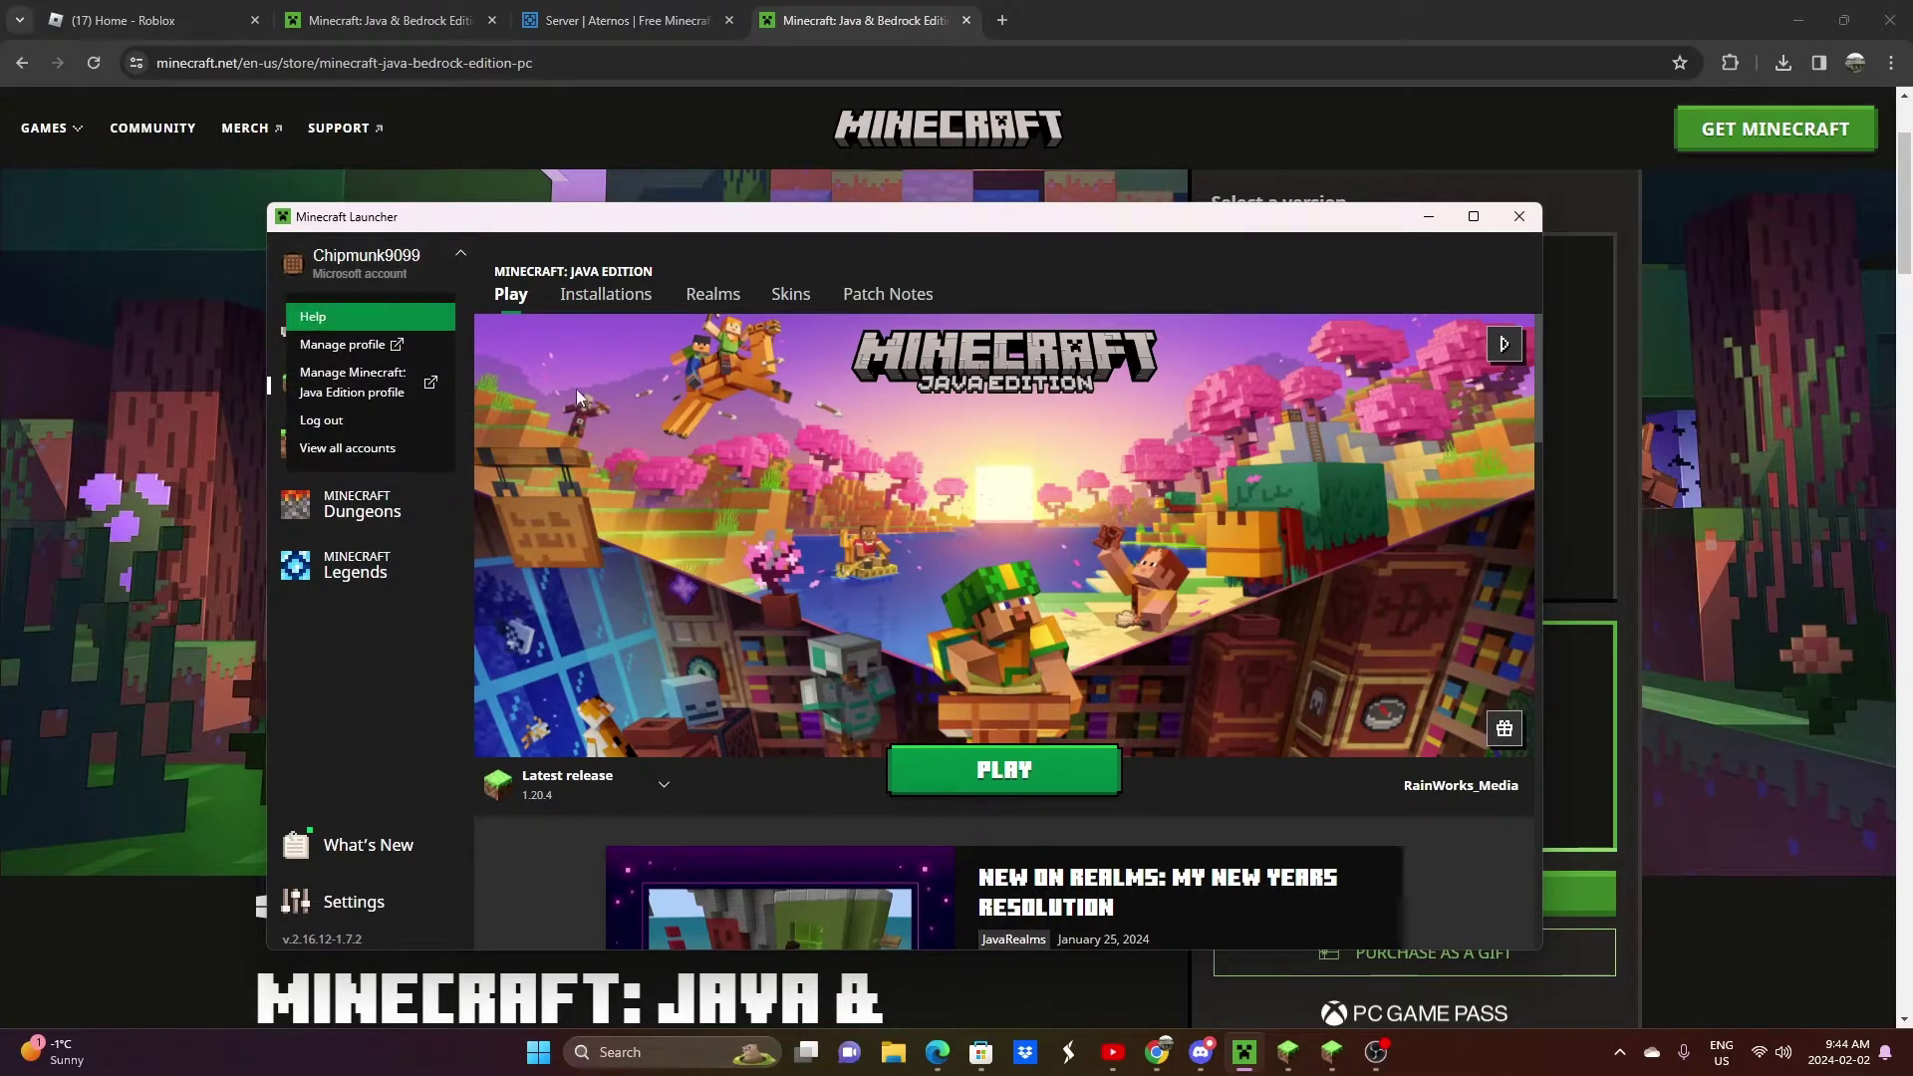
click(418, 453)
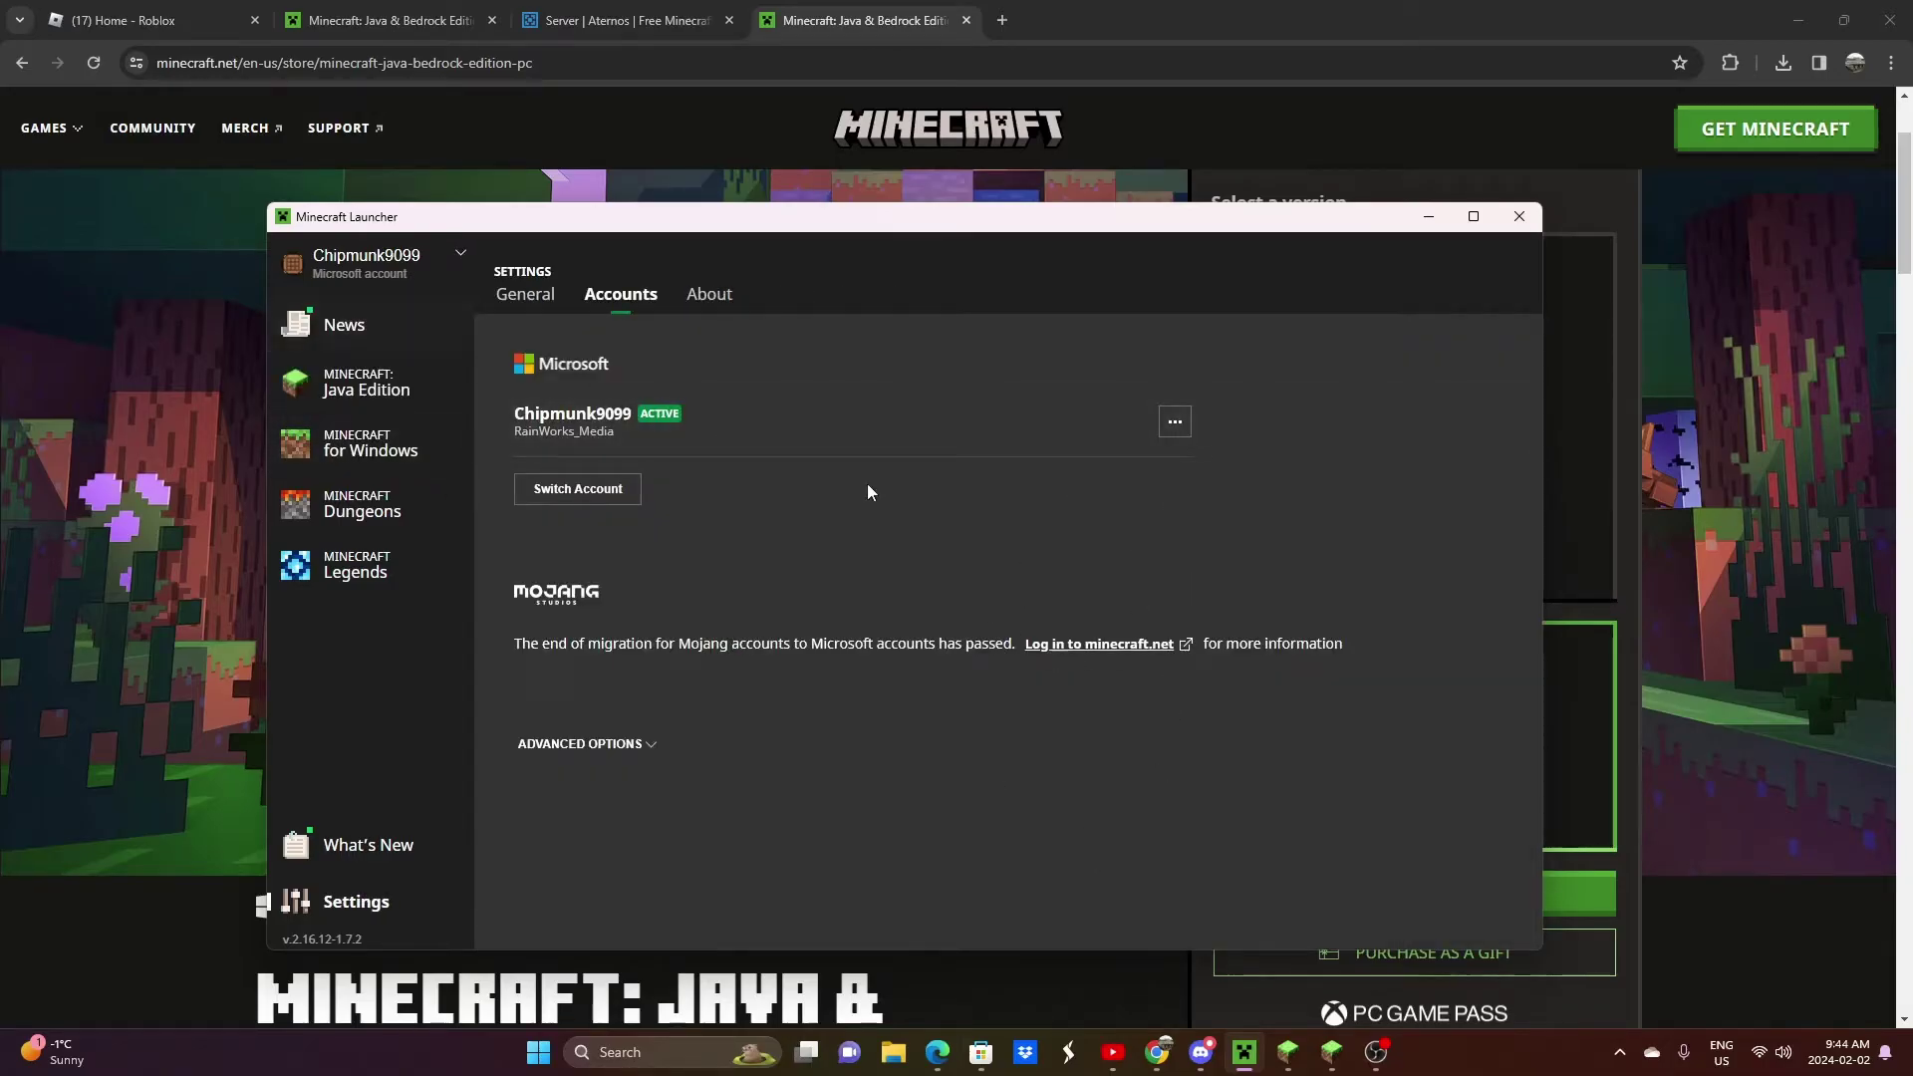
click(398, 394)
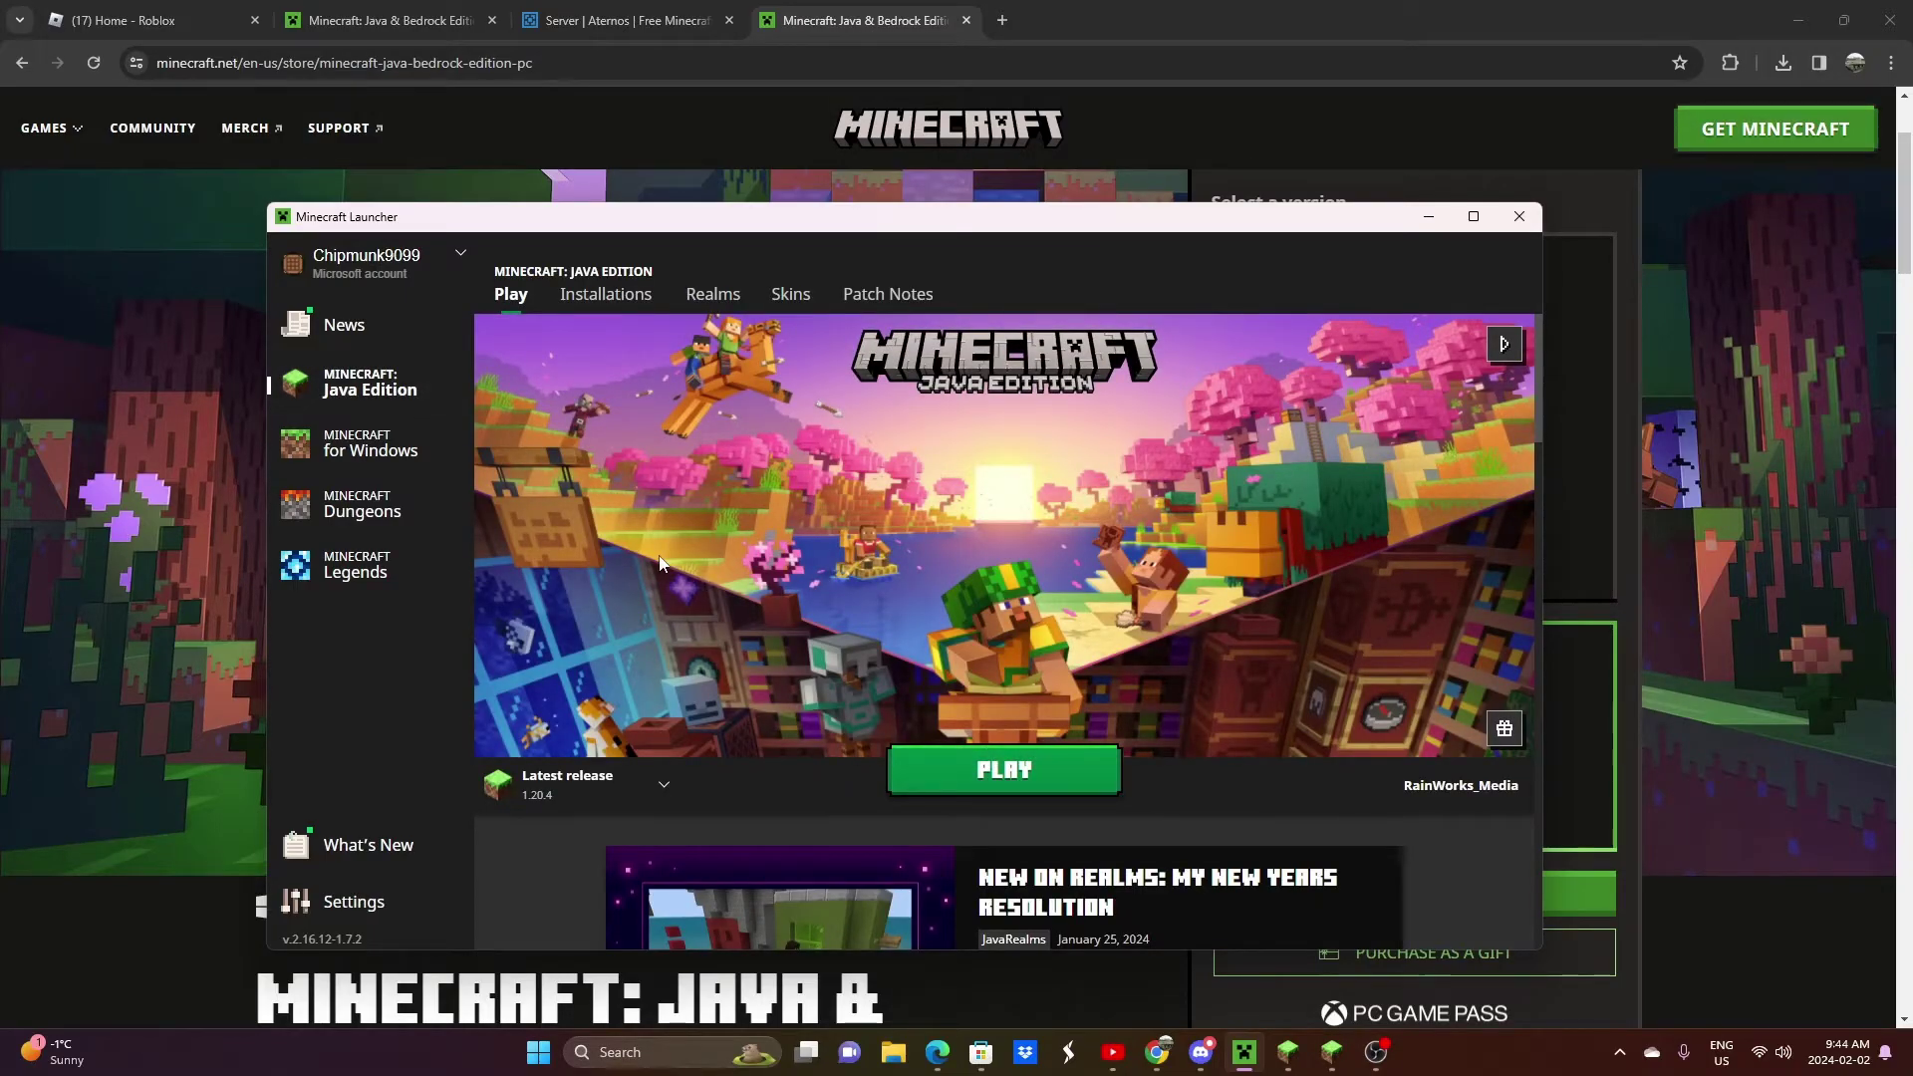
click(432, 905)
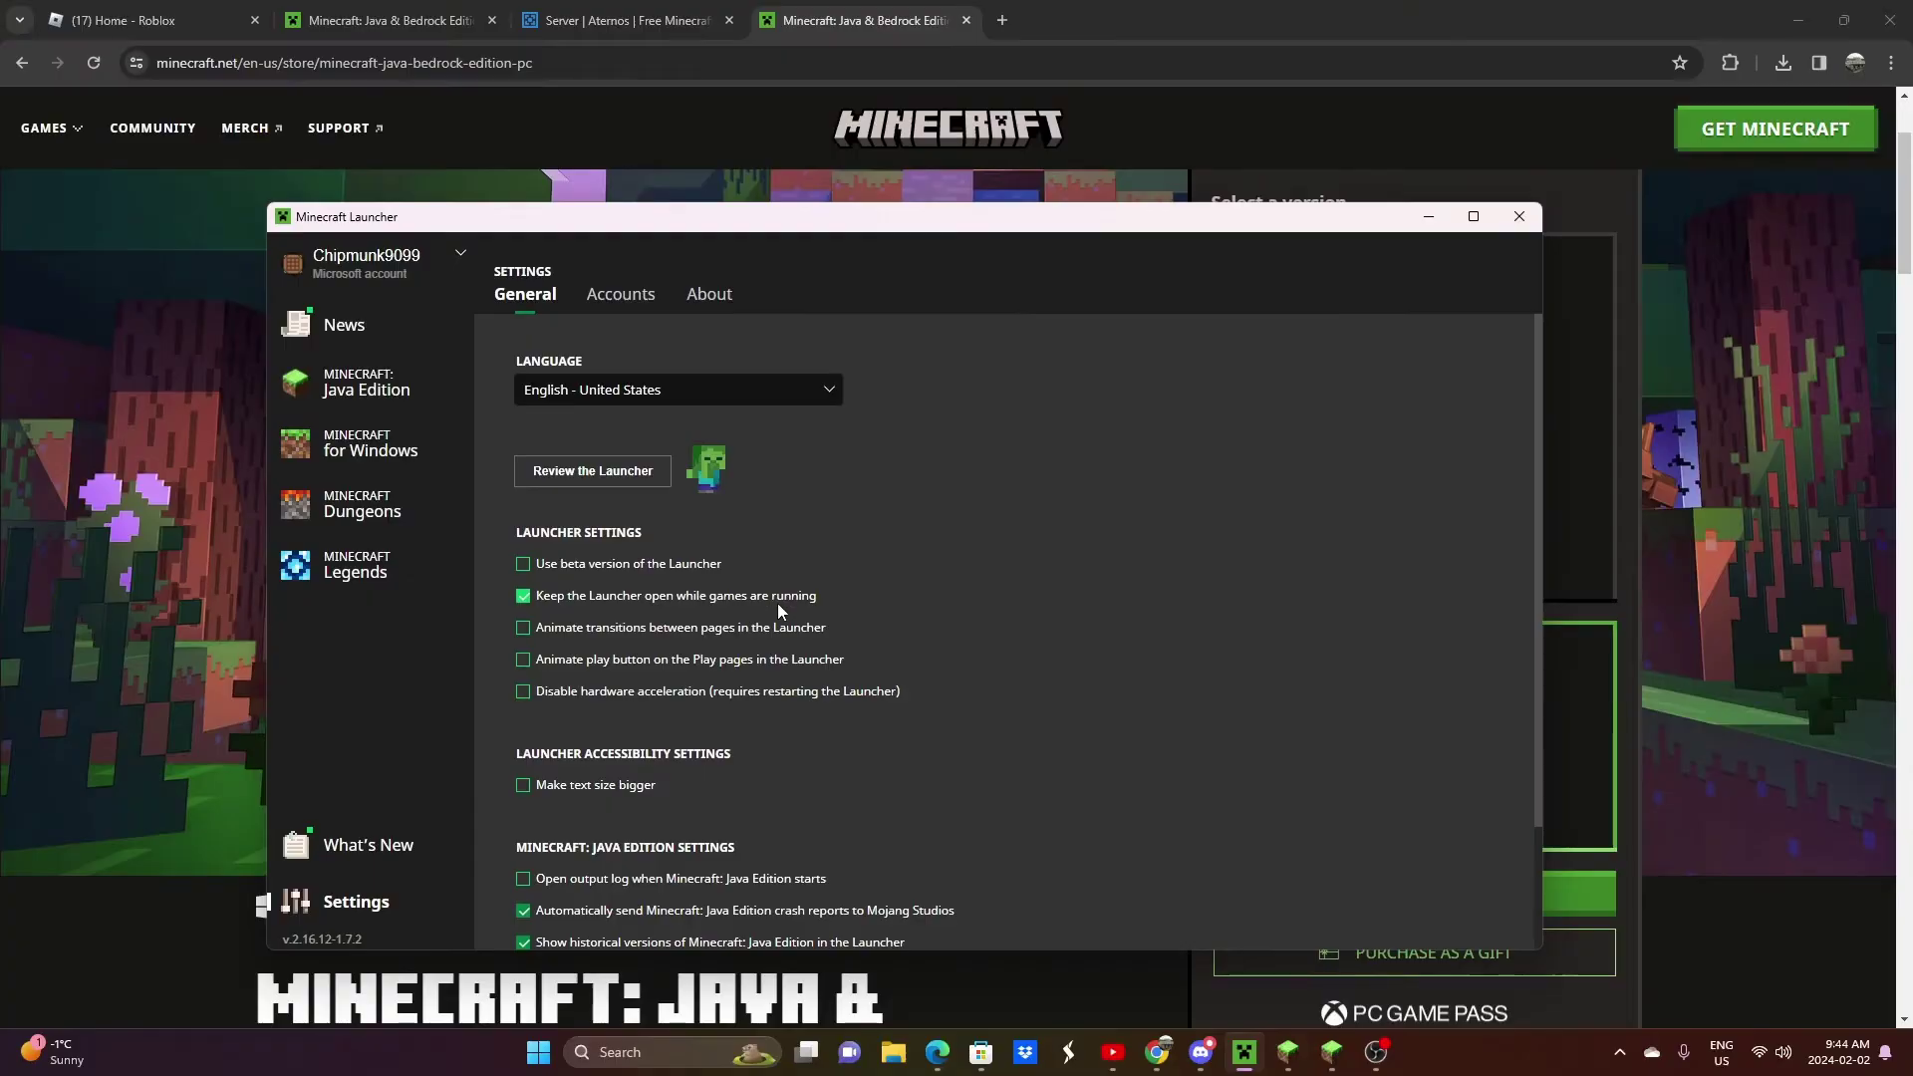
click(370, 382)
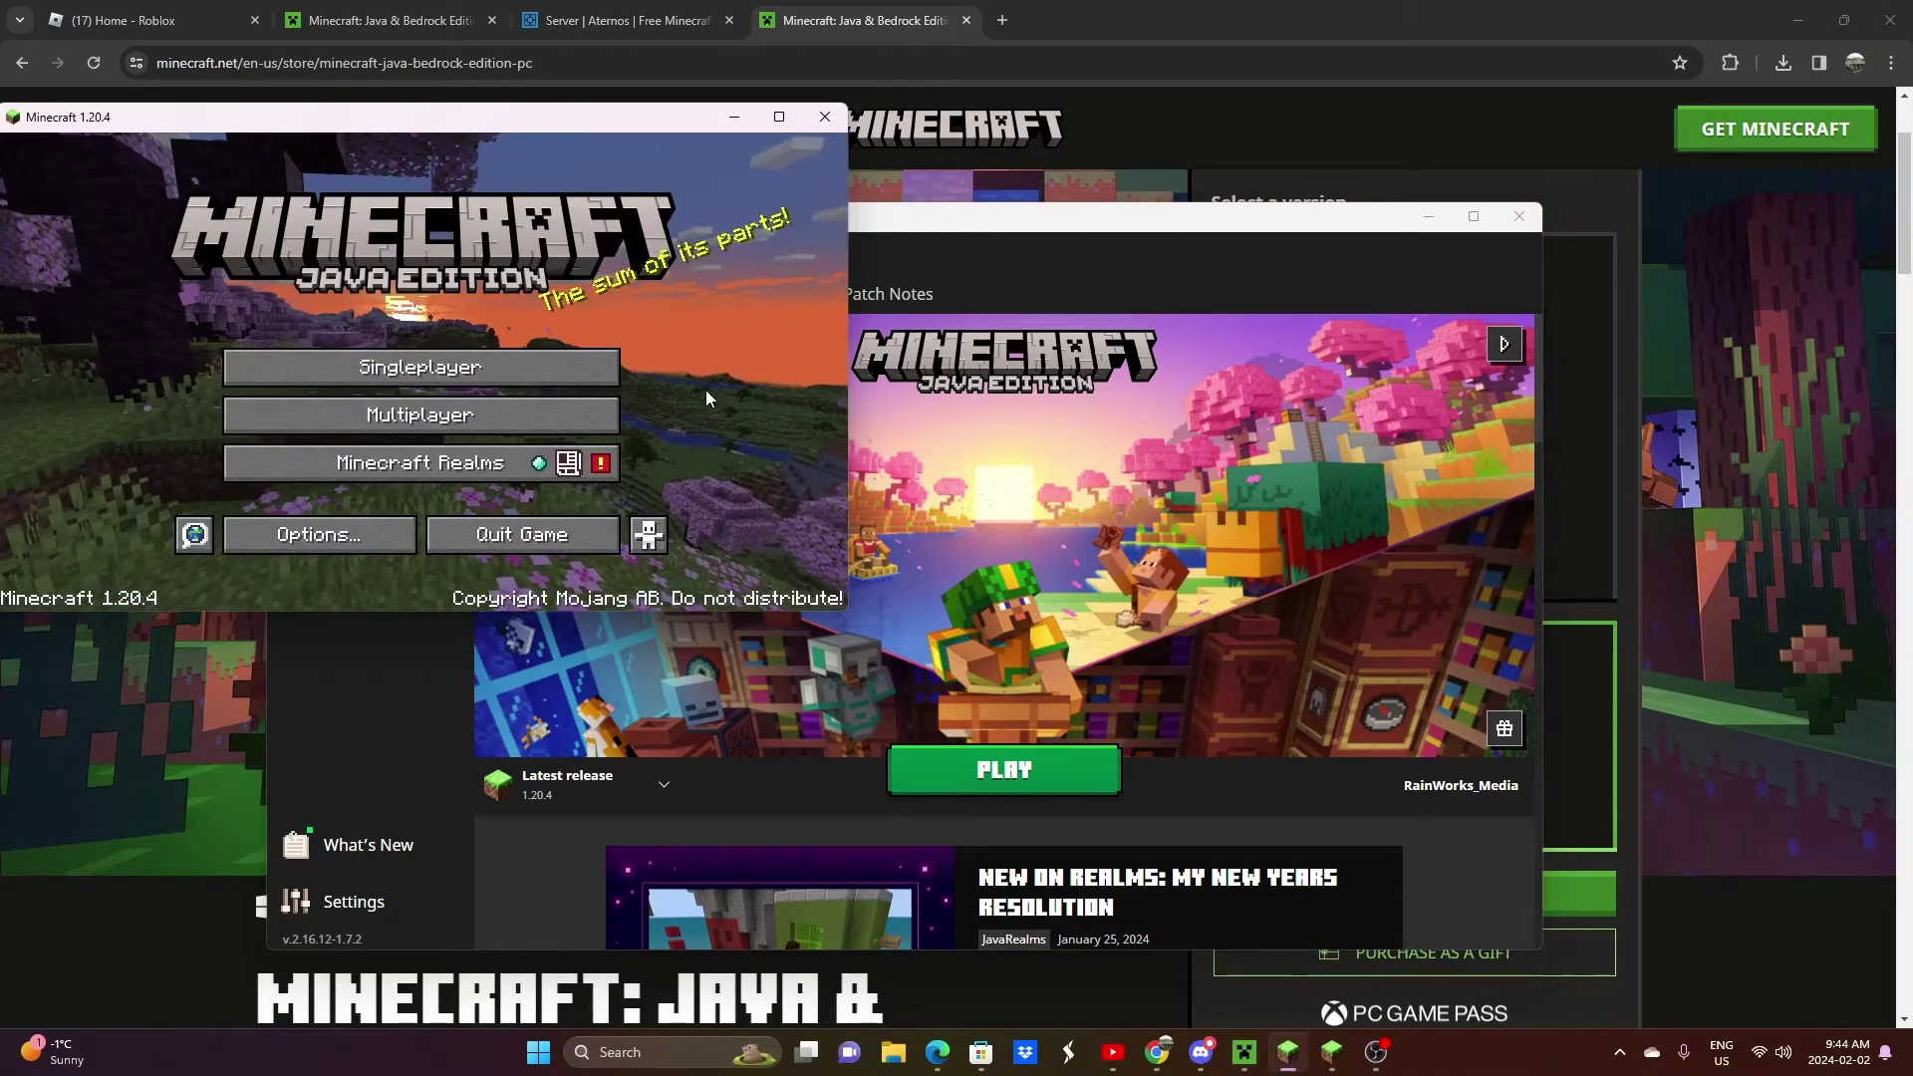
Step: Sign the launcher in with a second Microsoft account through the Xbox LET'S GO dialog
click(1196, 440)
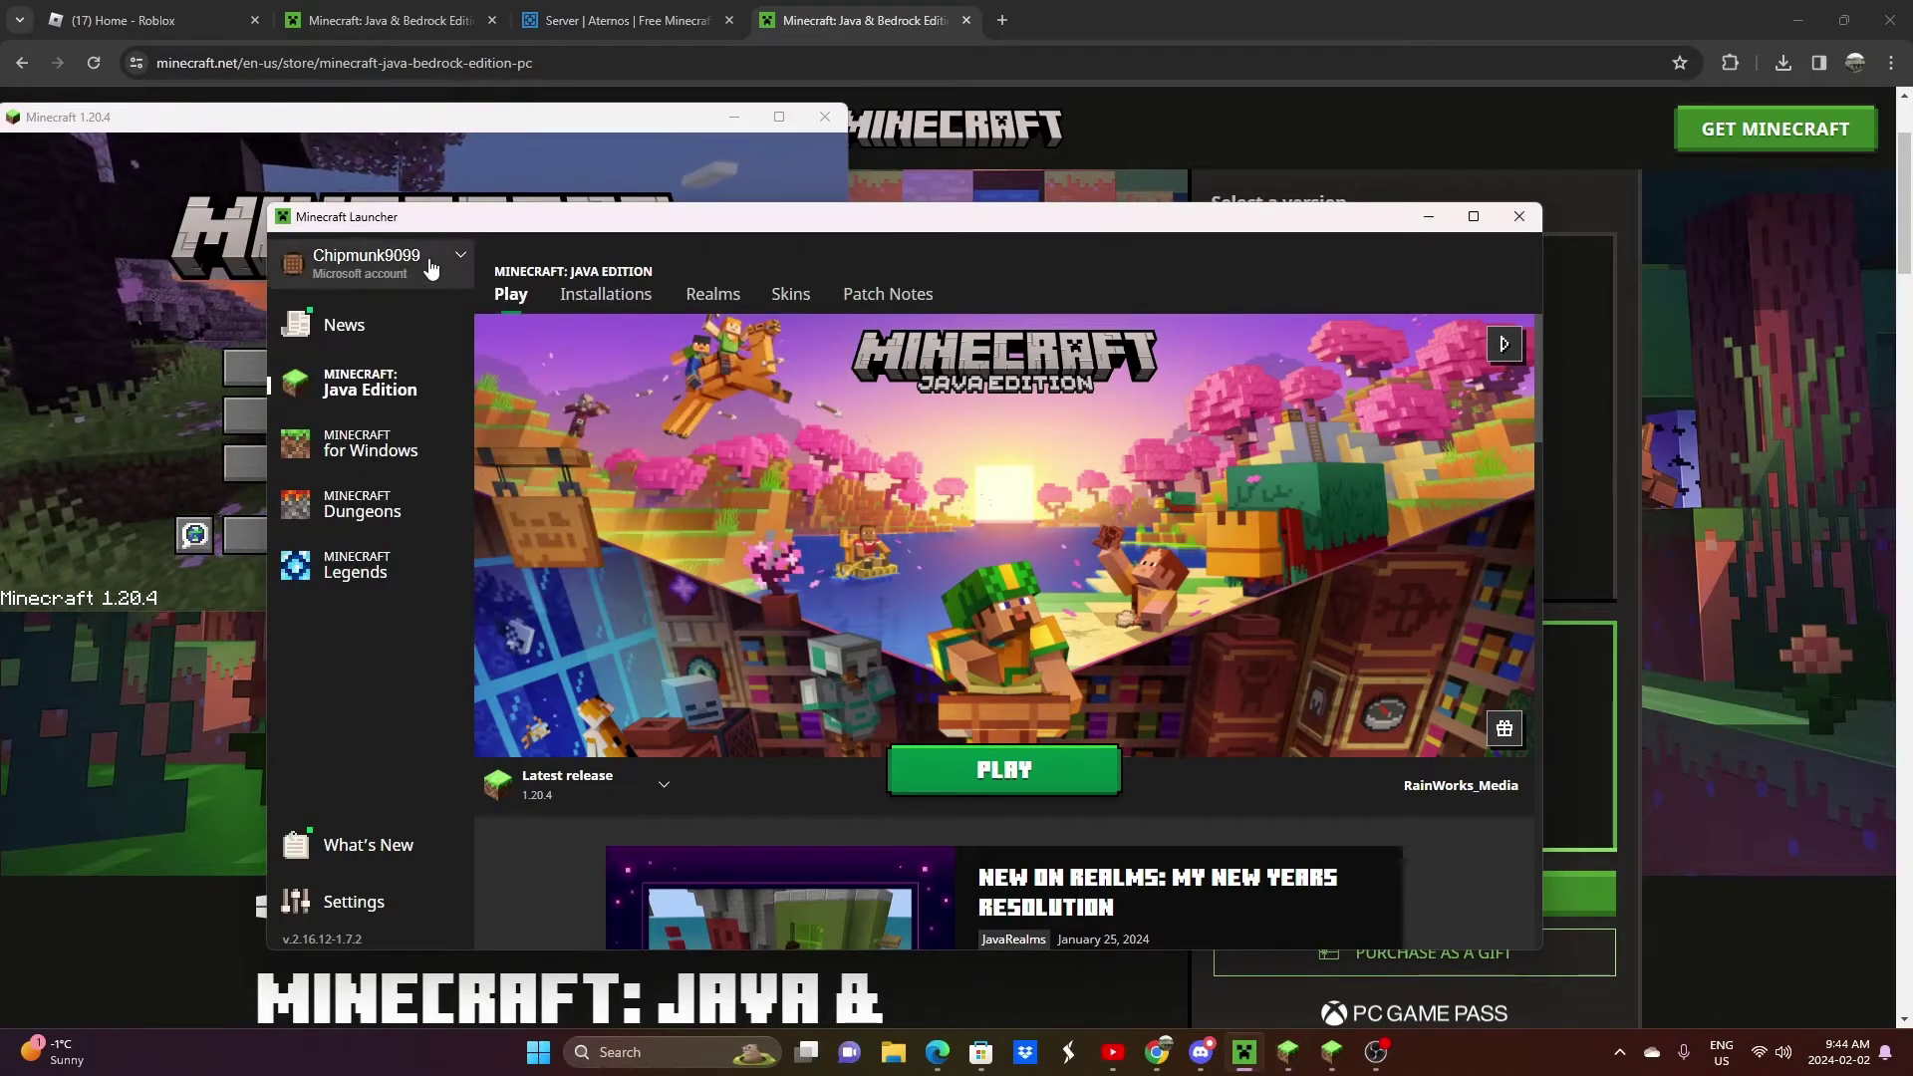
click(366, 257)
click(419, 452)
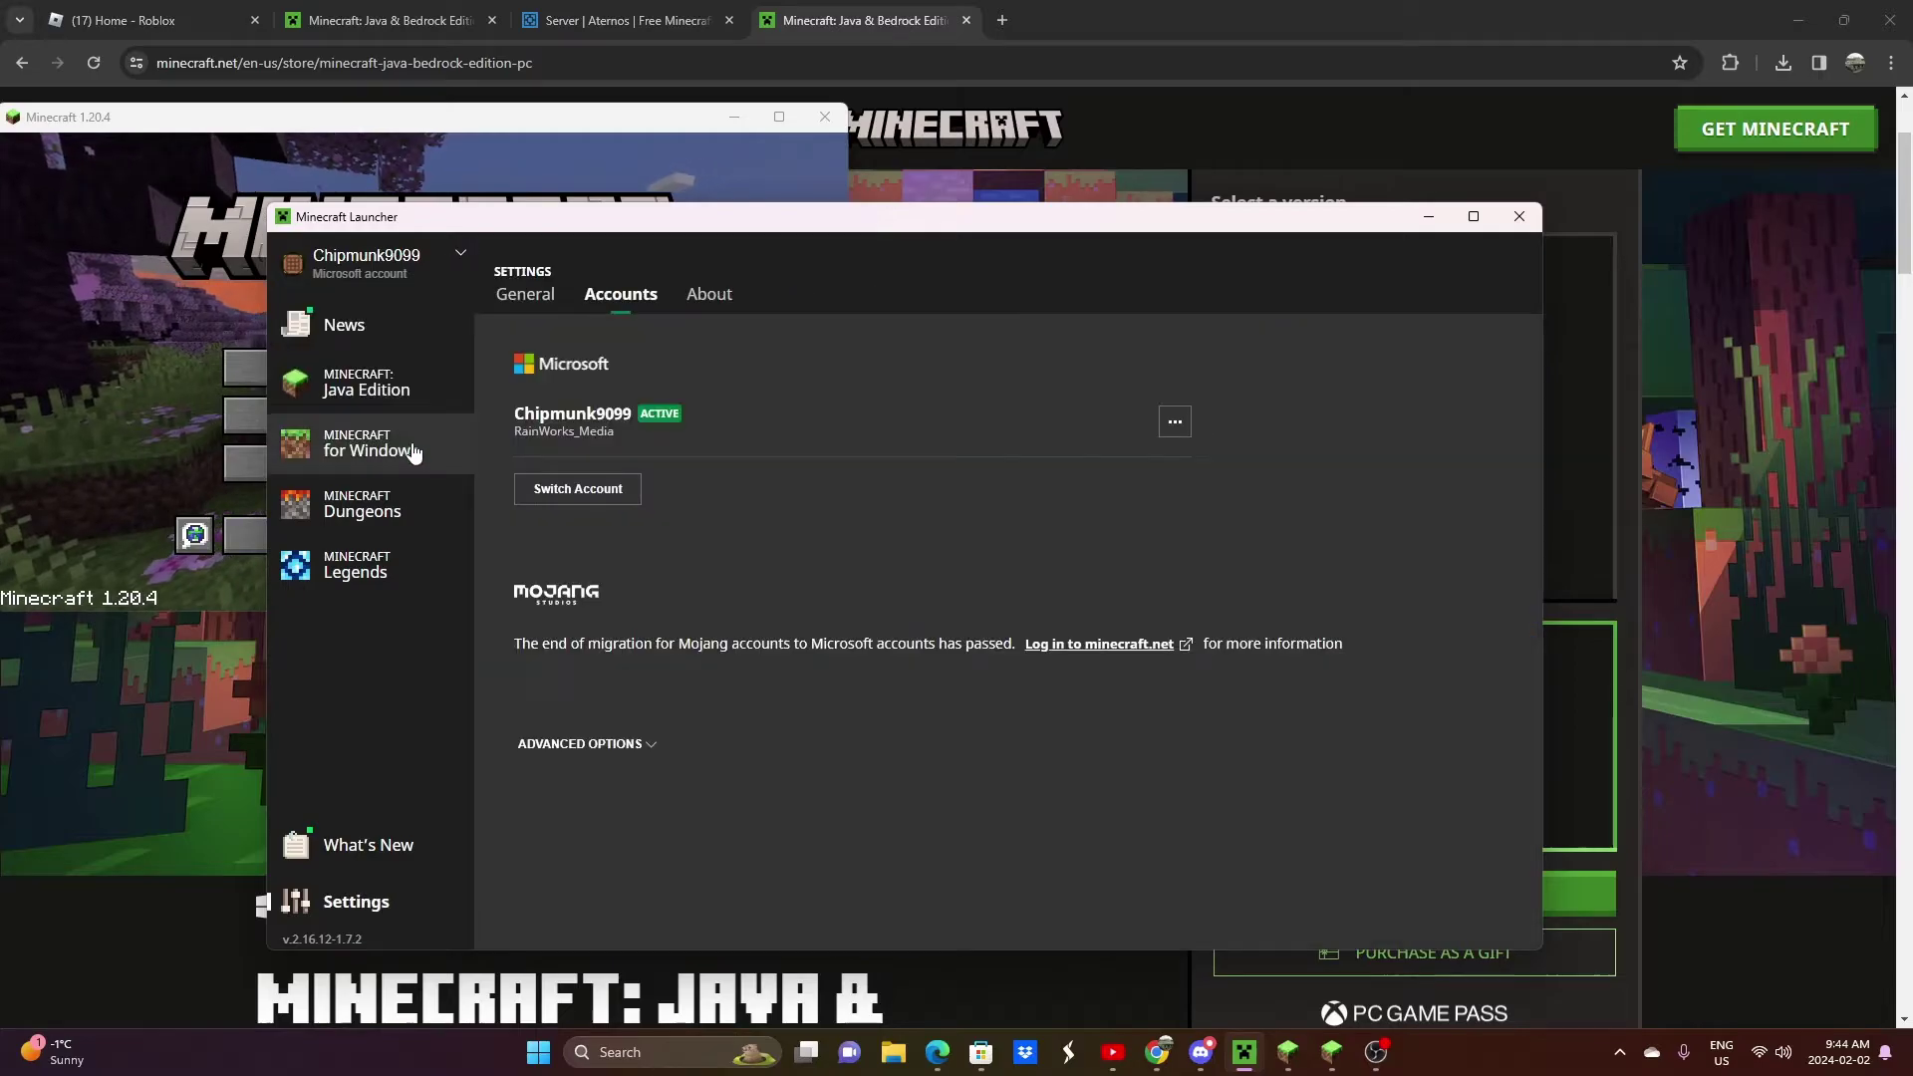
click(586, 494)
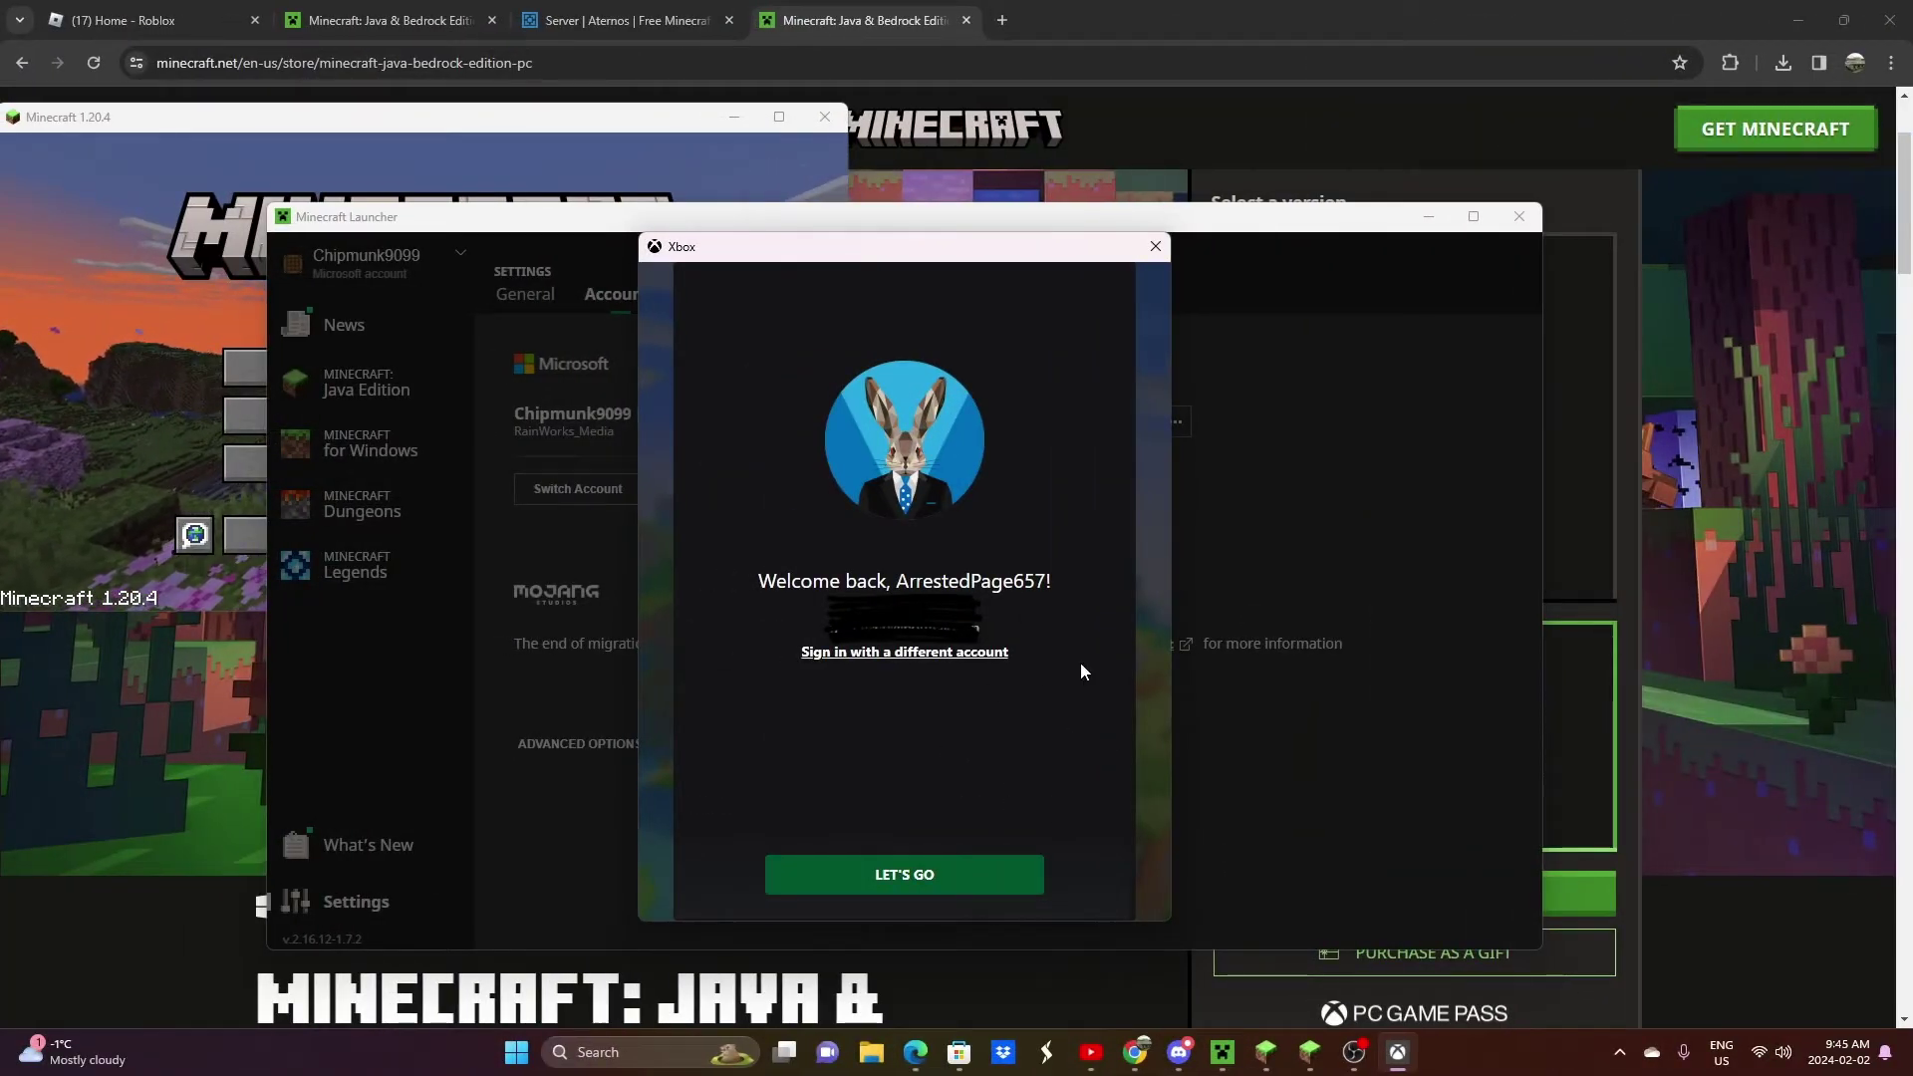
click(1000, 875)
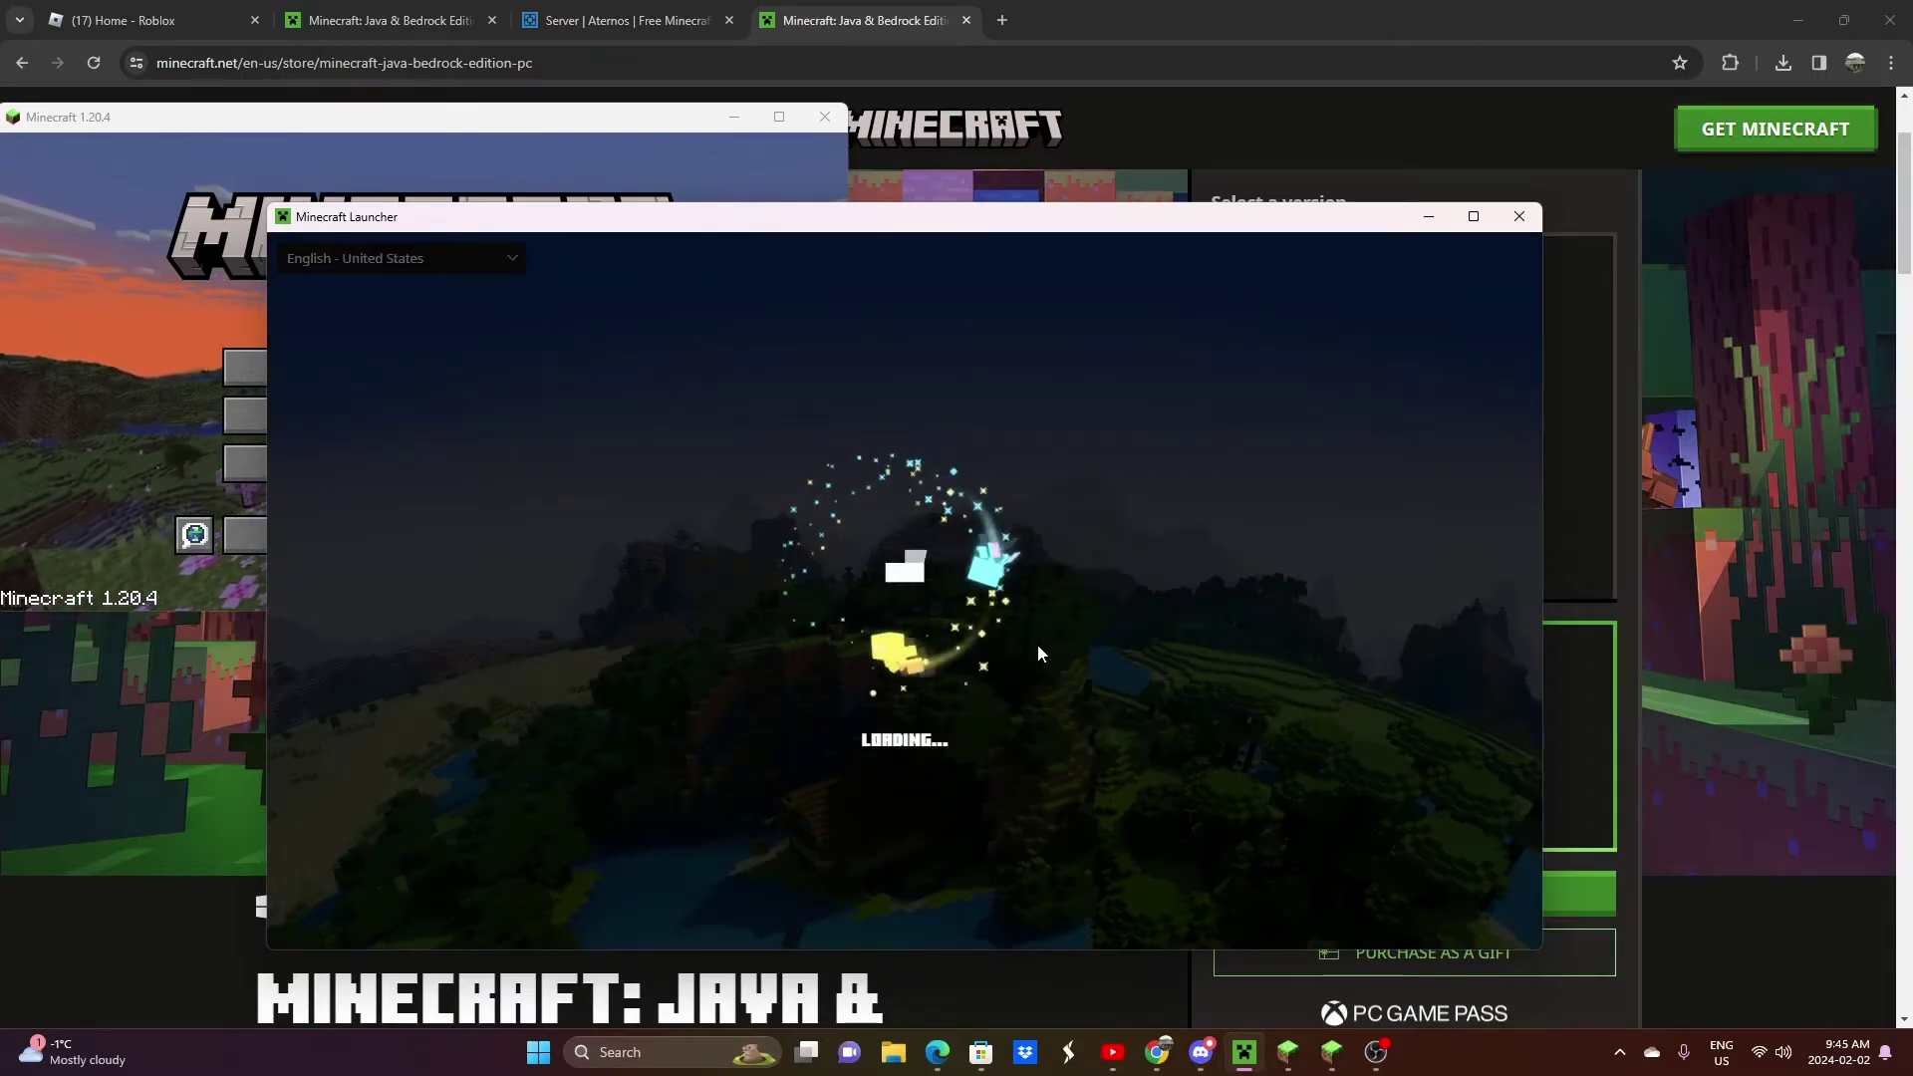
Step: Launch a second game window, then move it from the multiplayer list to Select World
click(415, 135)
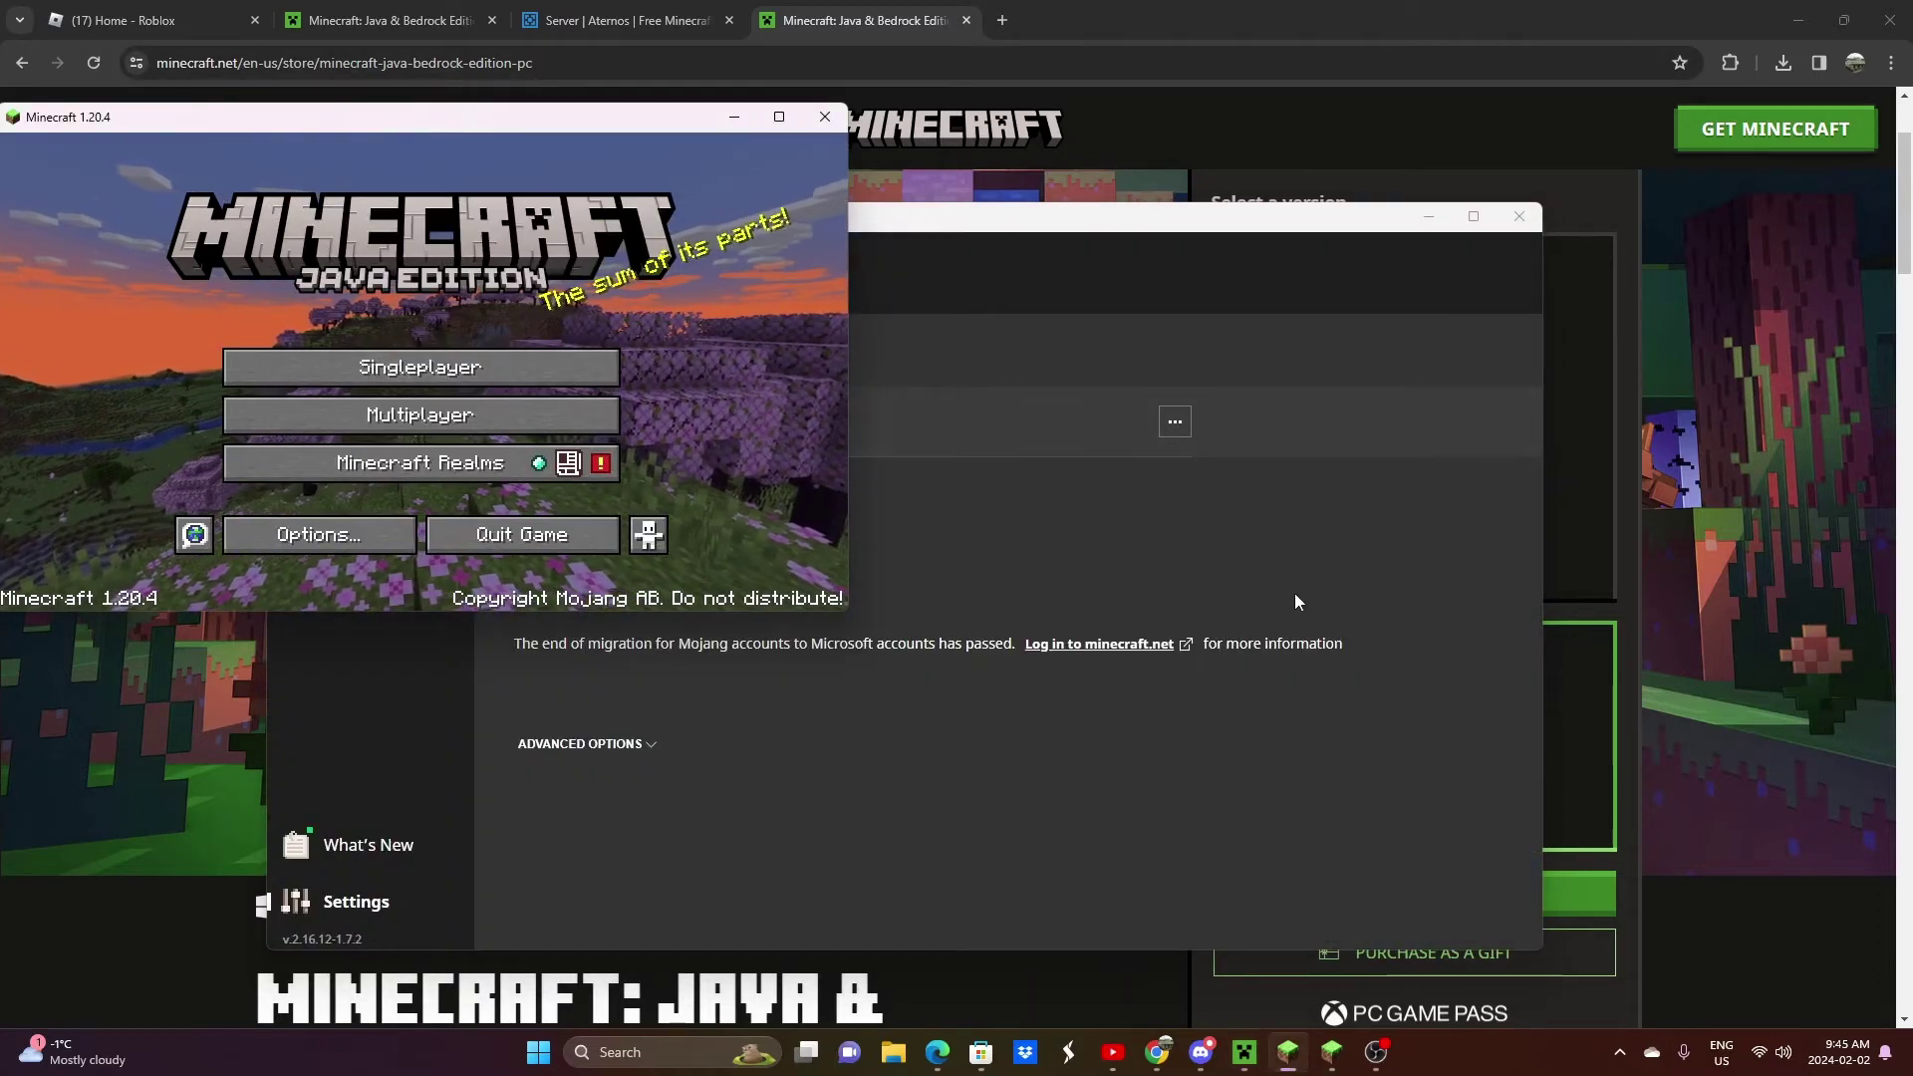
click(1274, 594)
click(393, 381)
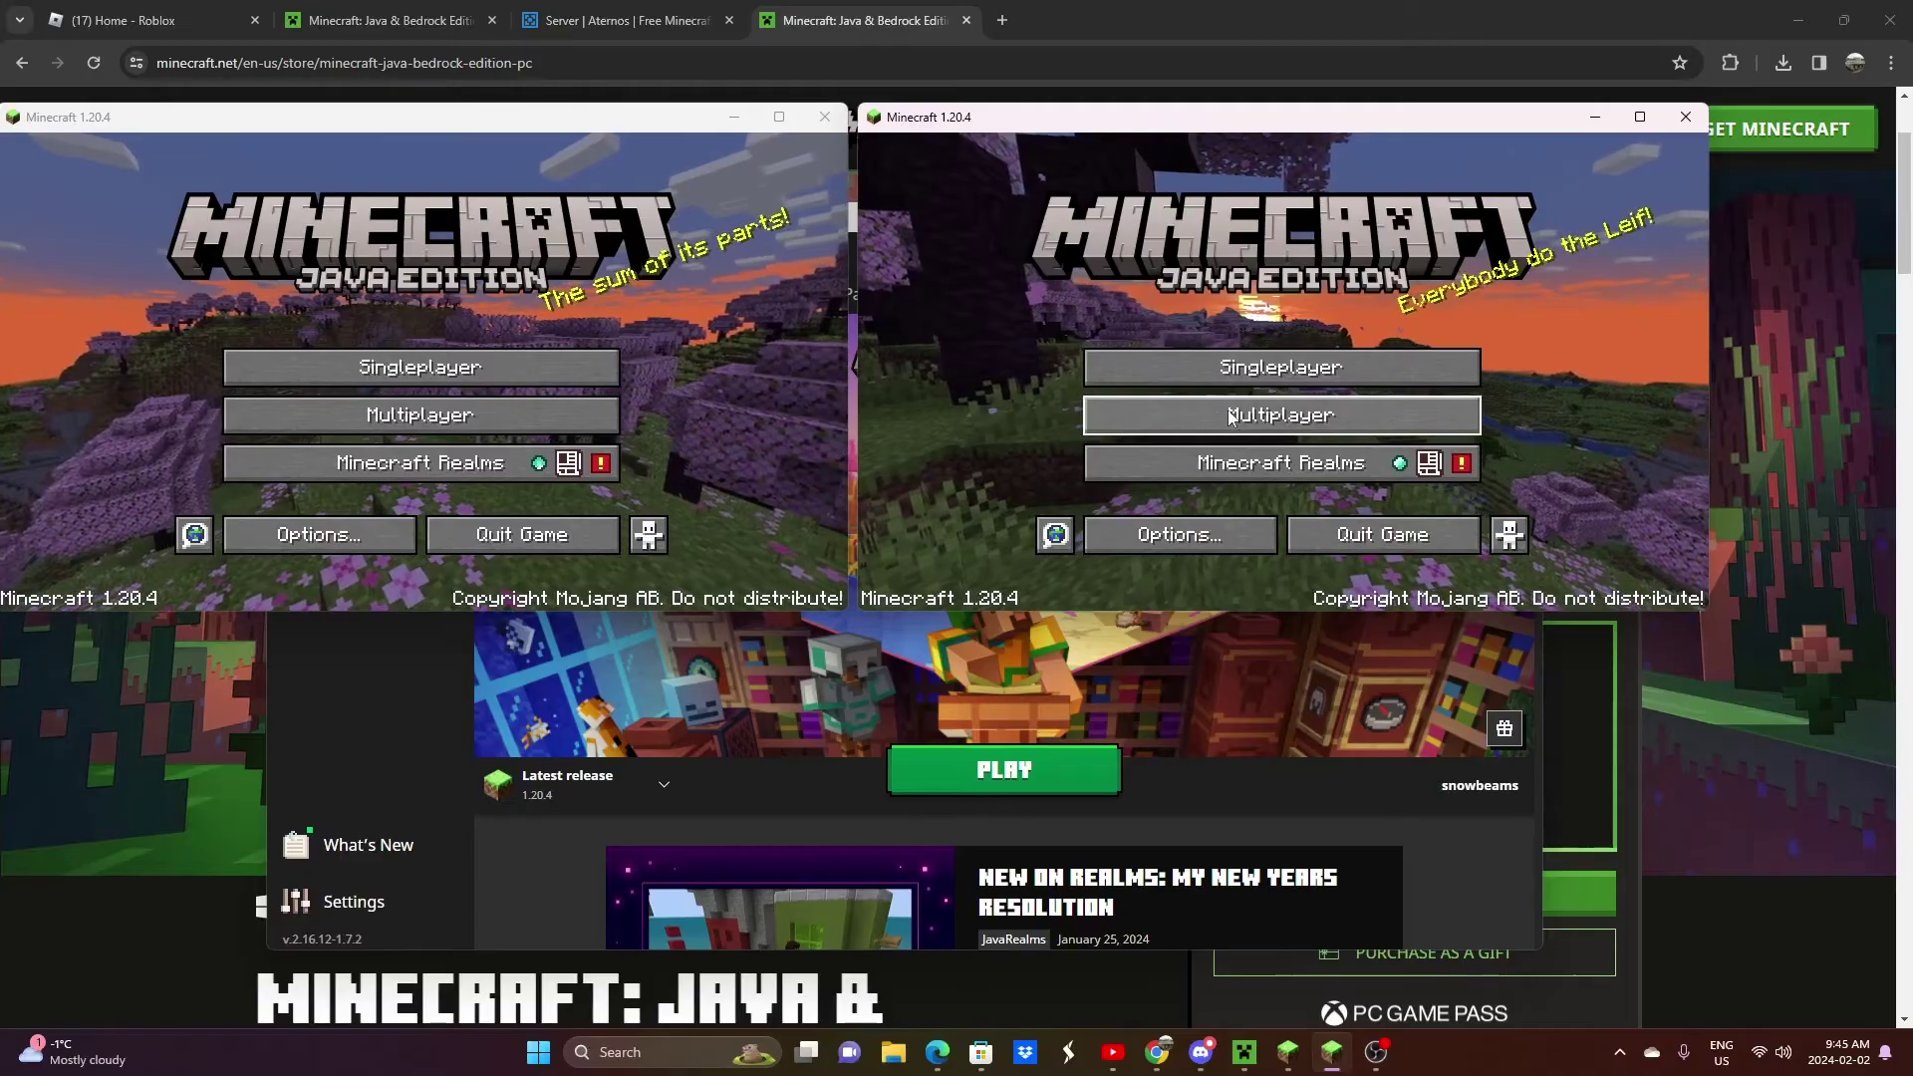
click(1122, 413)
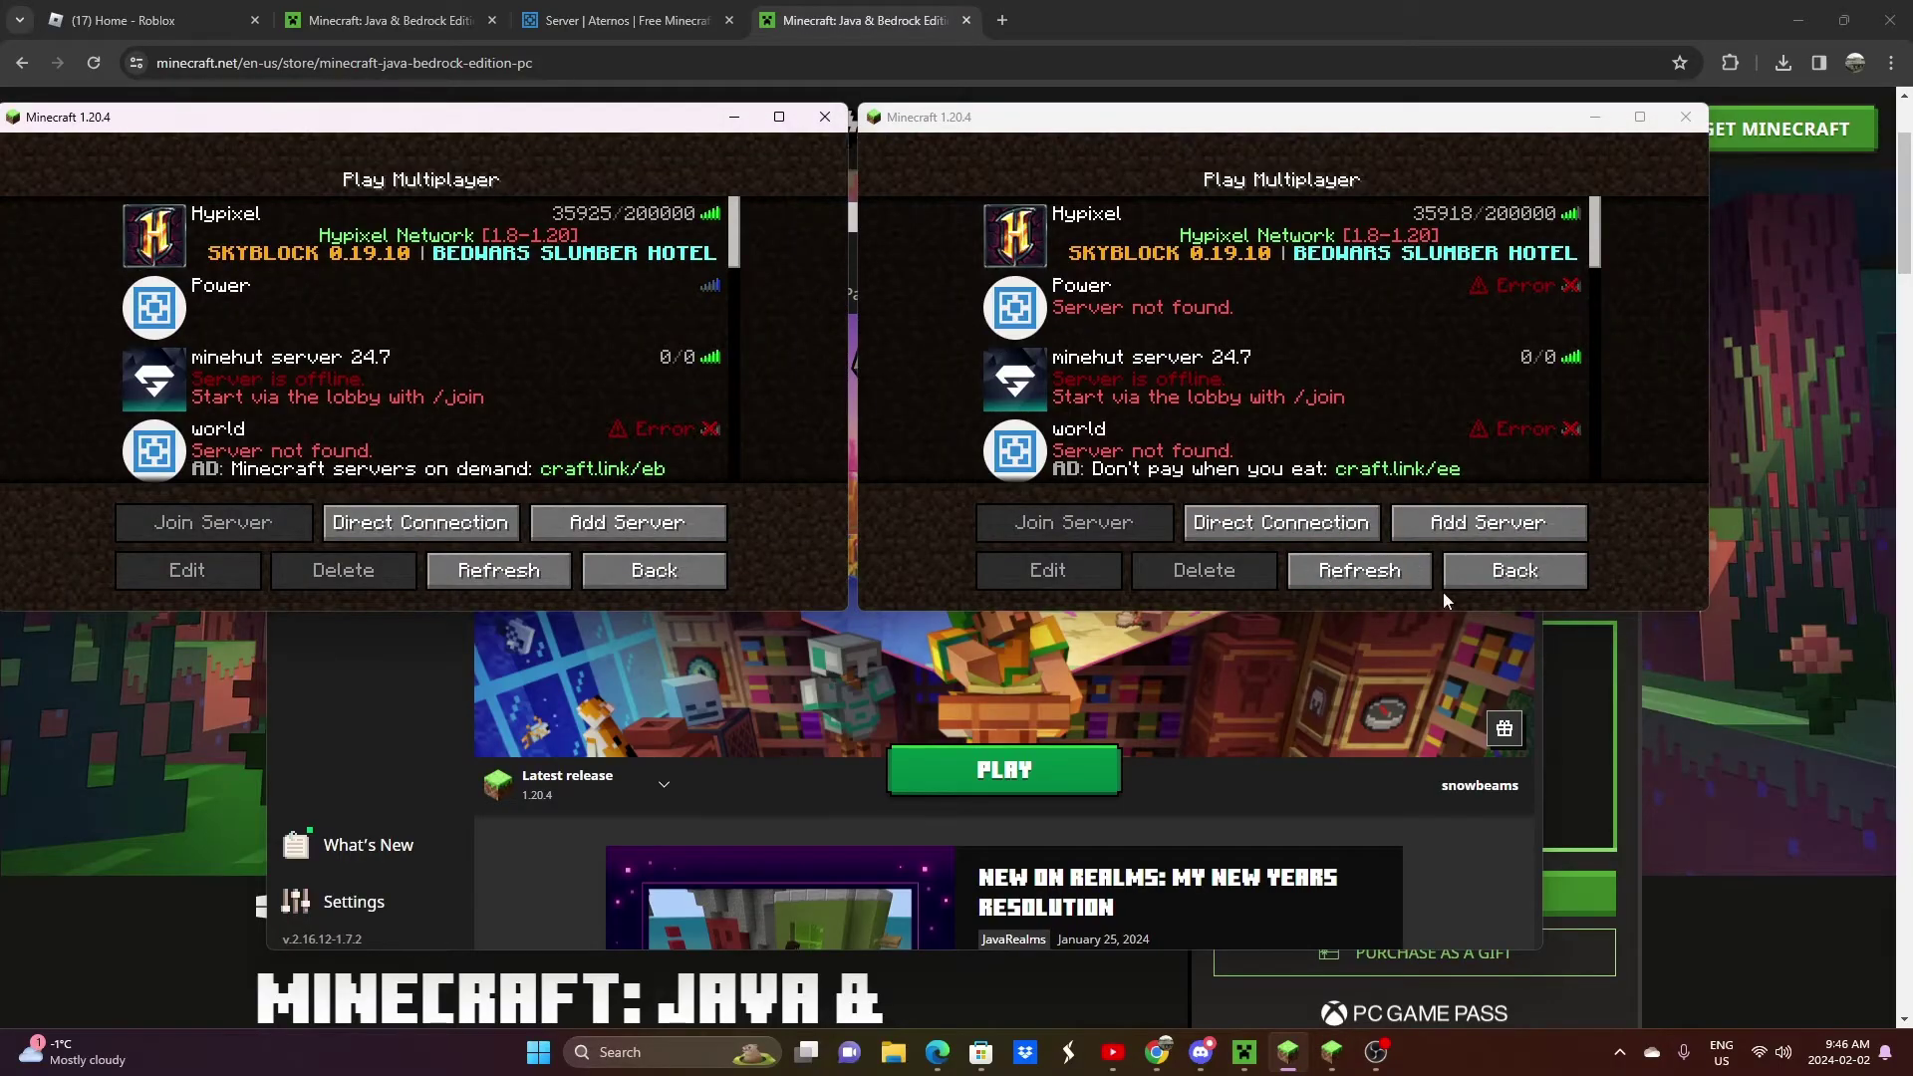
click(1512, 572)
click(1271, 362)
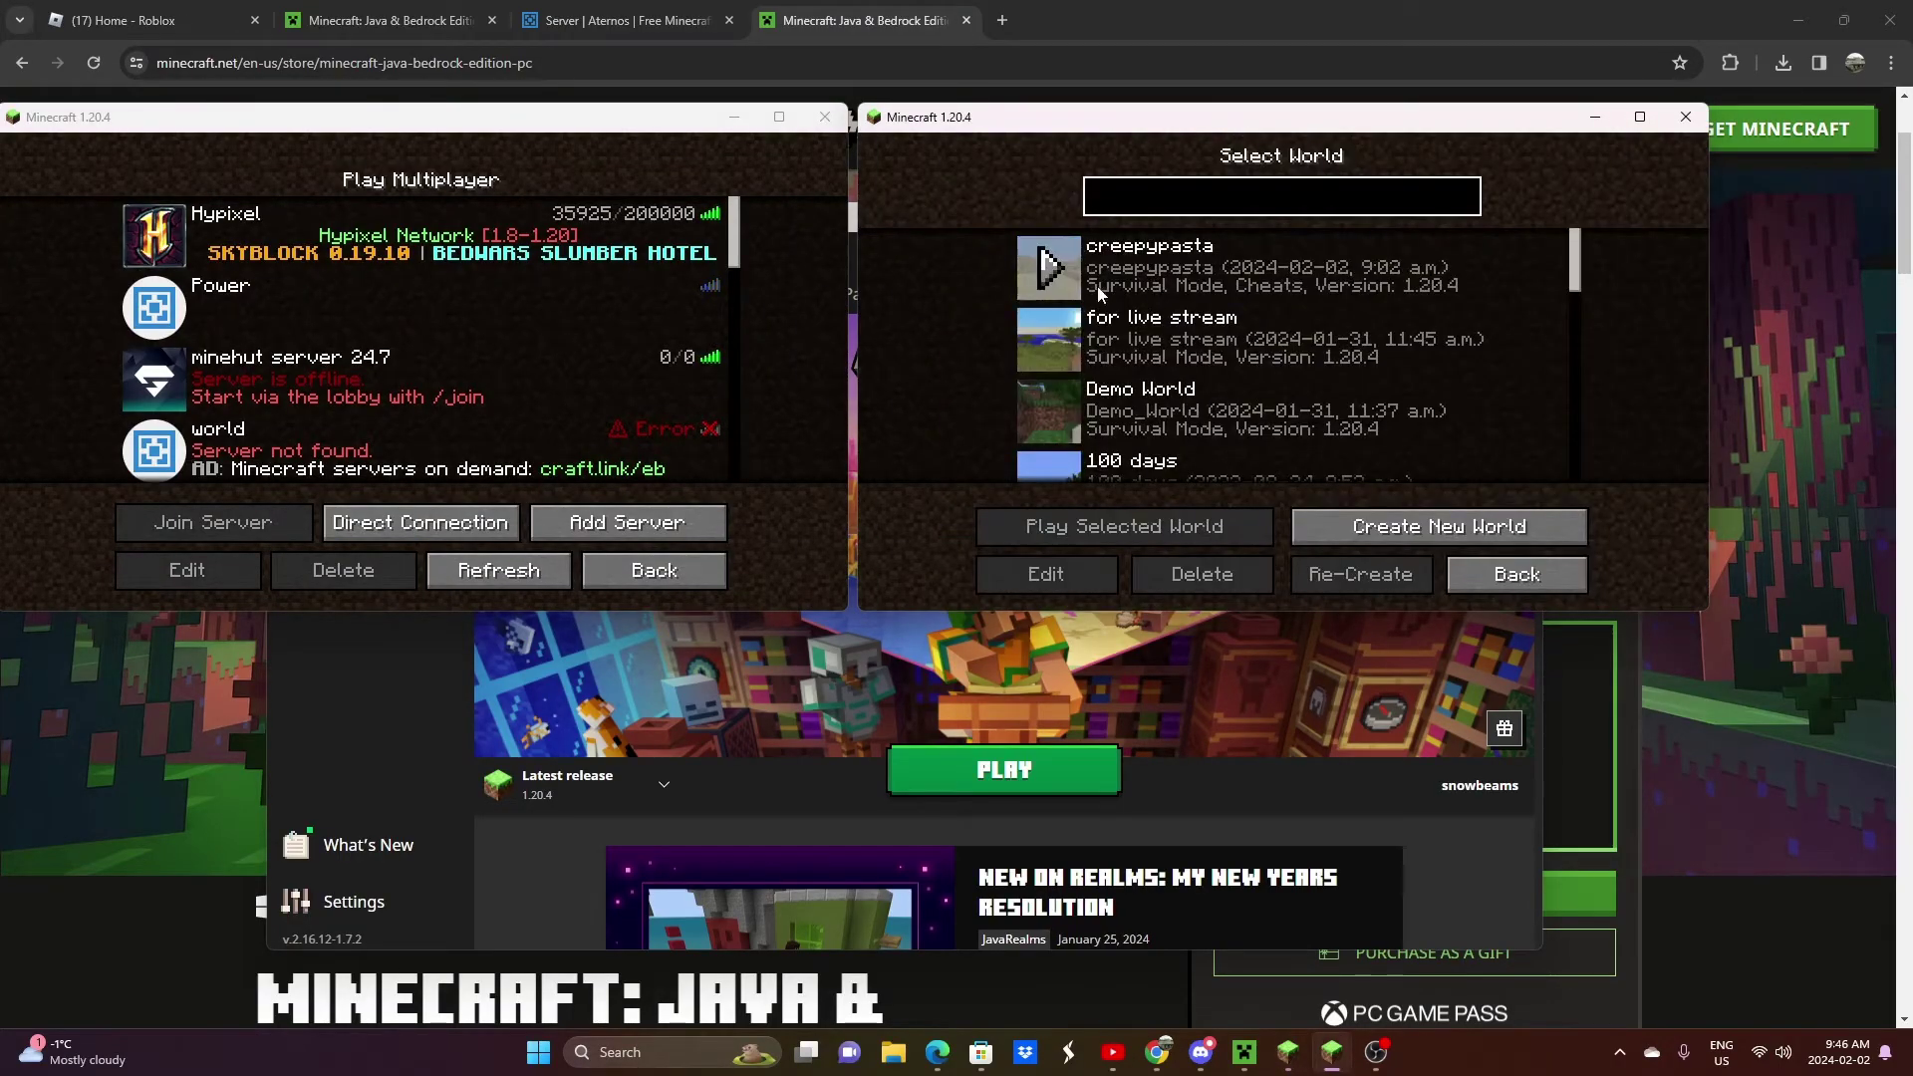
scroll(1213, 360, down, 2)
scroll(1180, 344, down, 2)
scroll(1151, 326, down, 2)
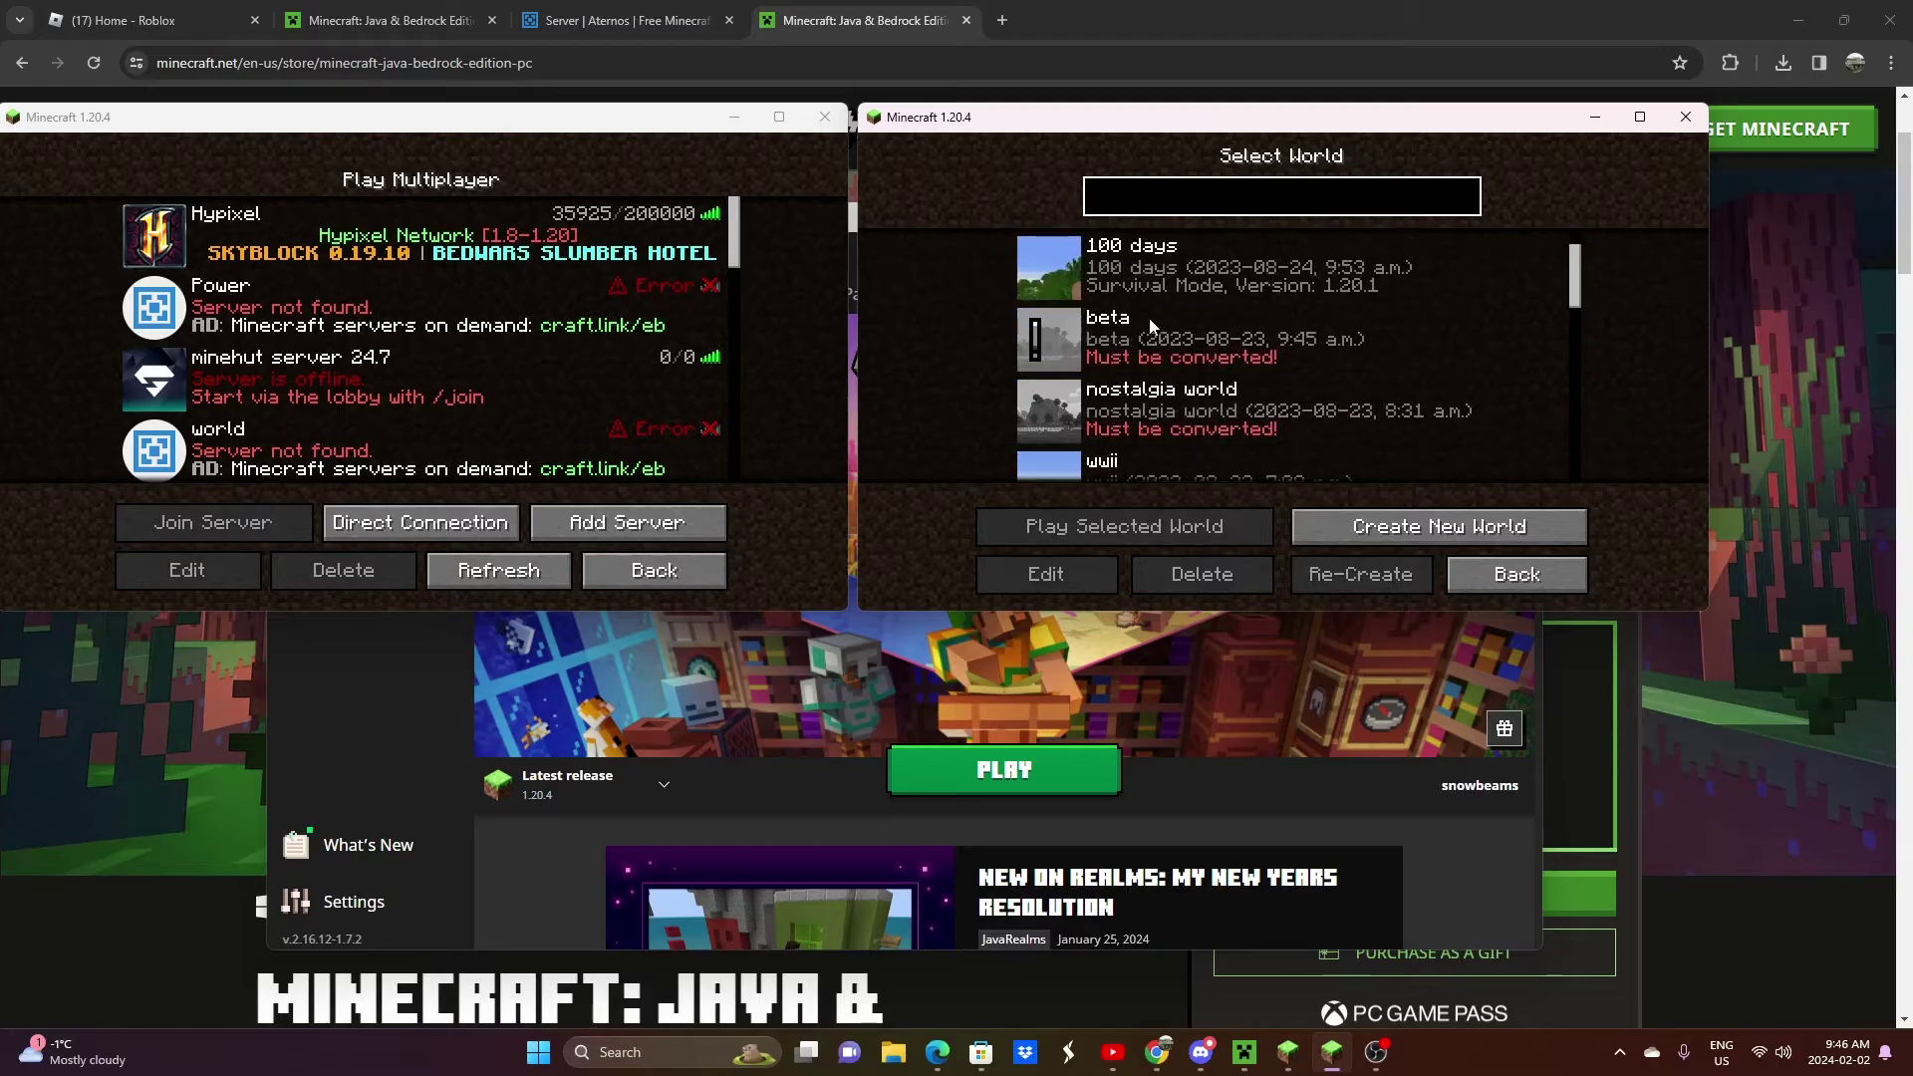
scroll(1149, 323, up, 2)
scroll(1158, 342, up, 4)
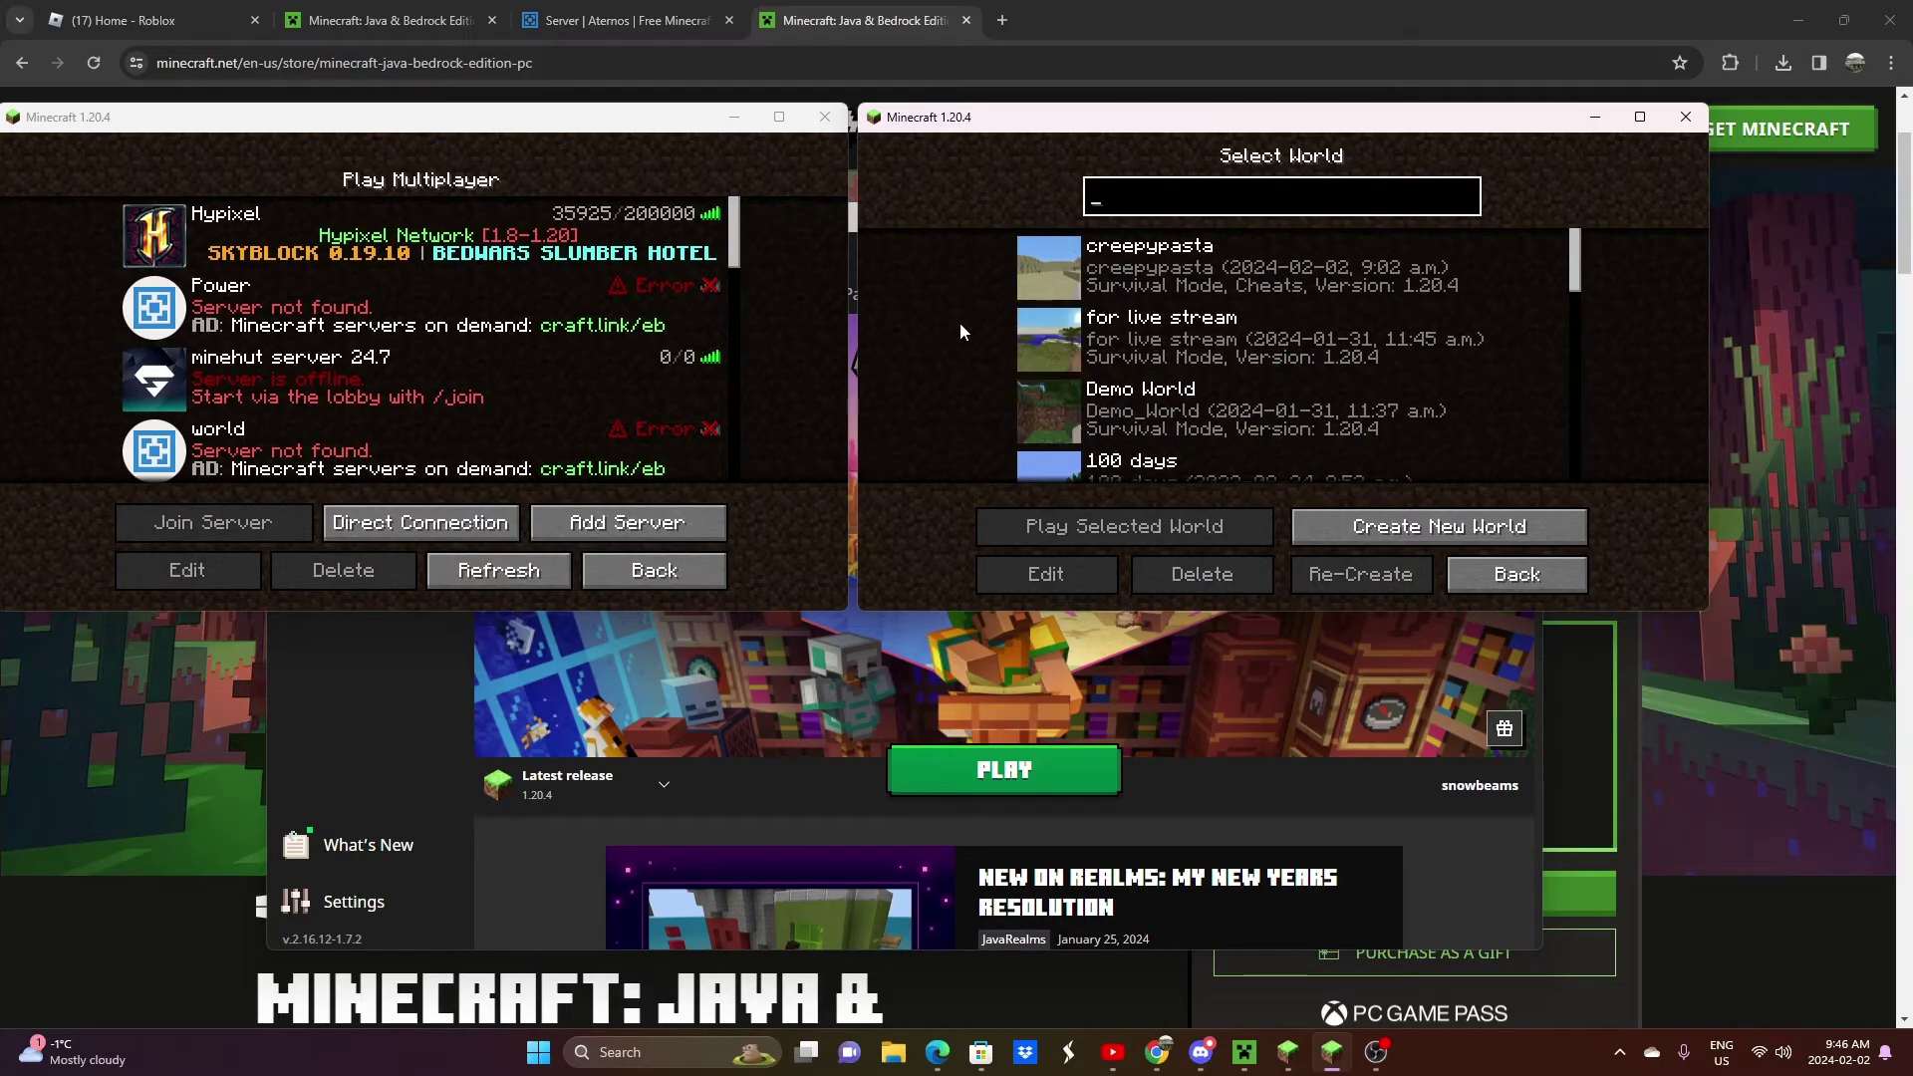
Step: Load the 'for live stream' world and start it as a LAN world
click(1050, 332)
scroll(581, 280, down, 10)
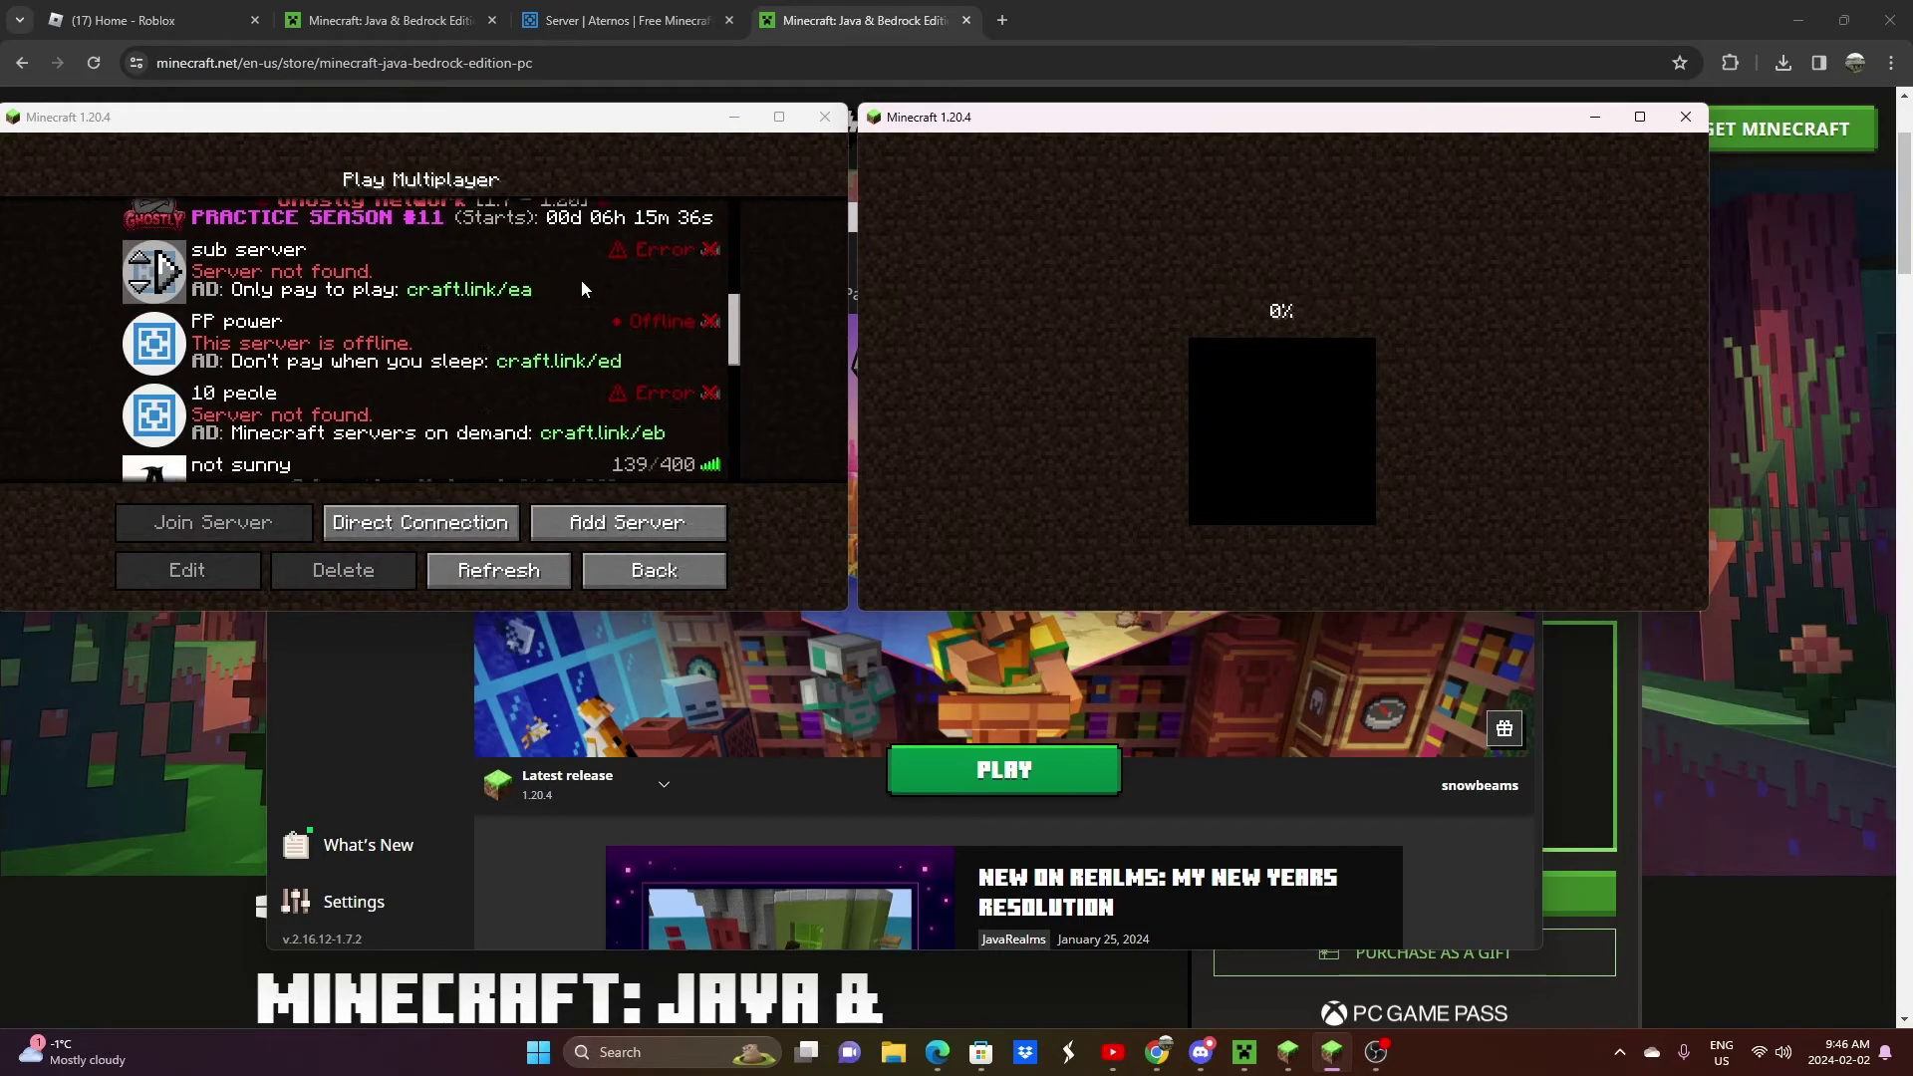
scroll(582, 289, down, 5)
key(Escape)
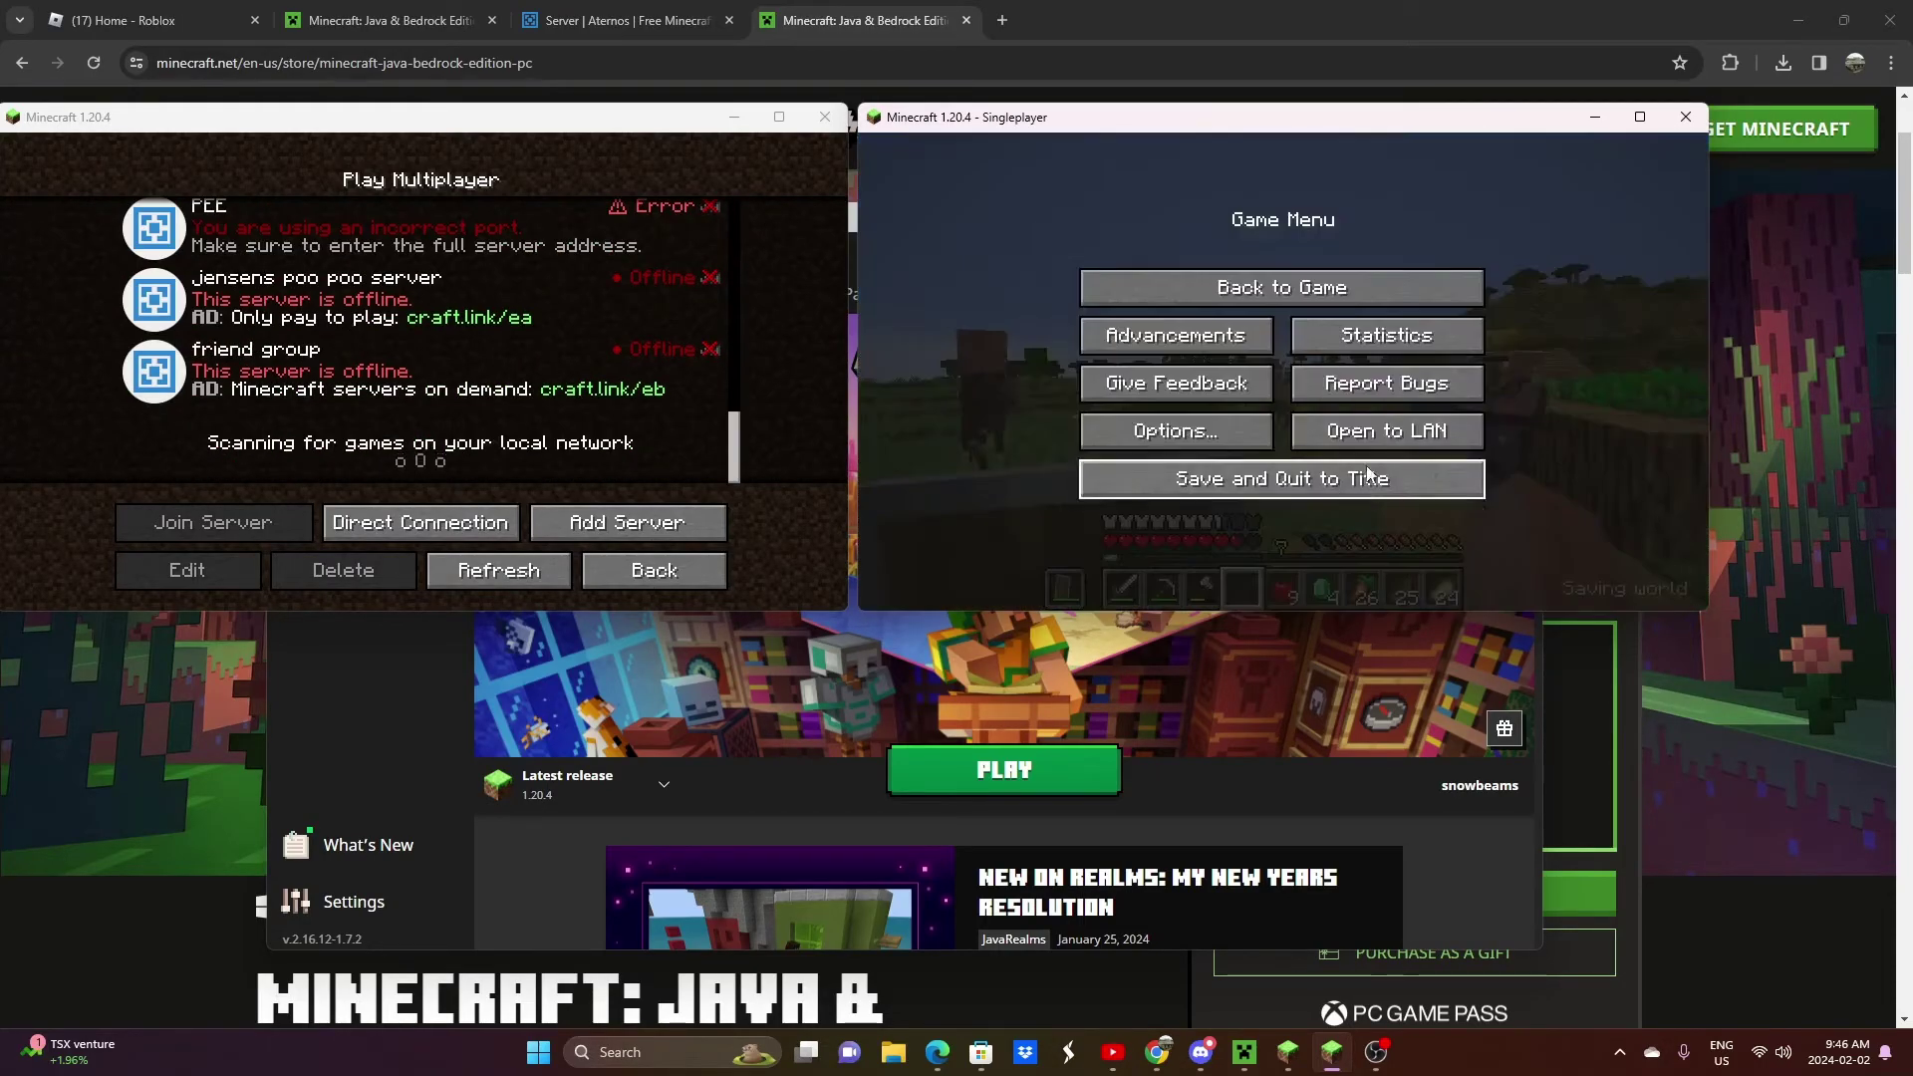
click(1344, 439)
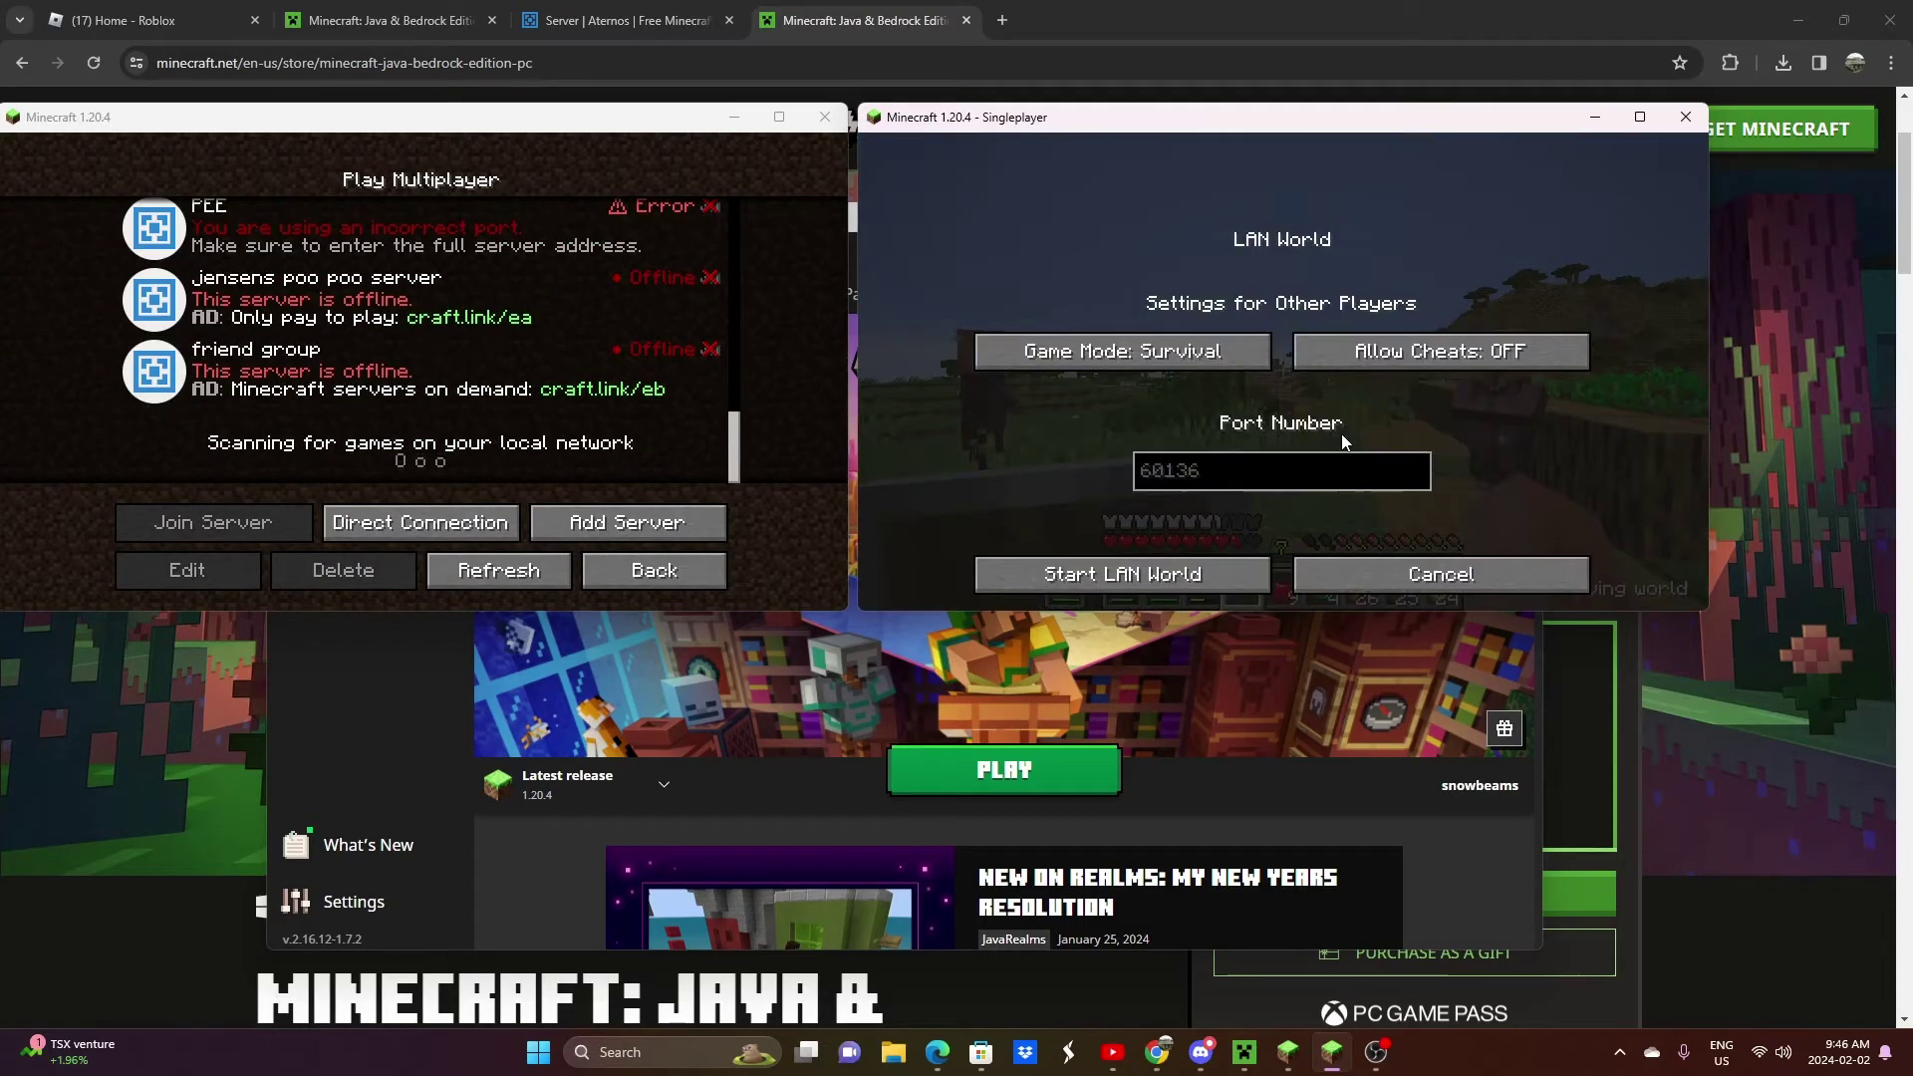
click(1111, 567)
key(Escape)
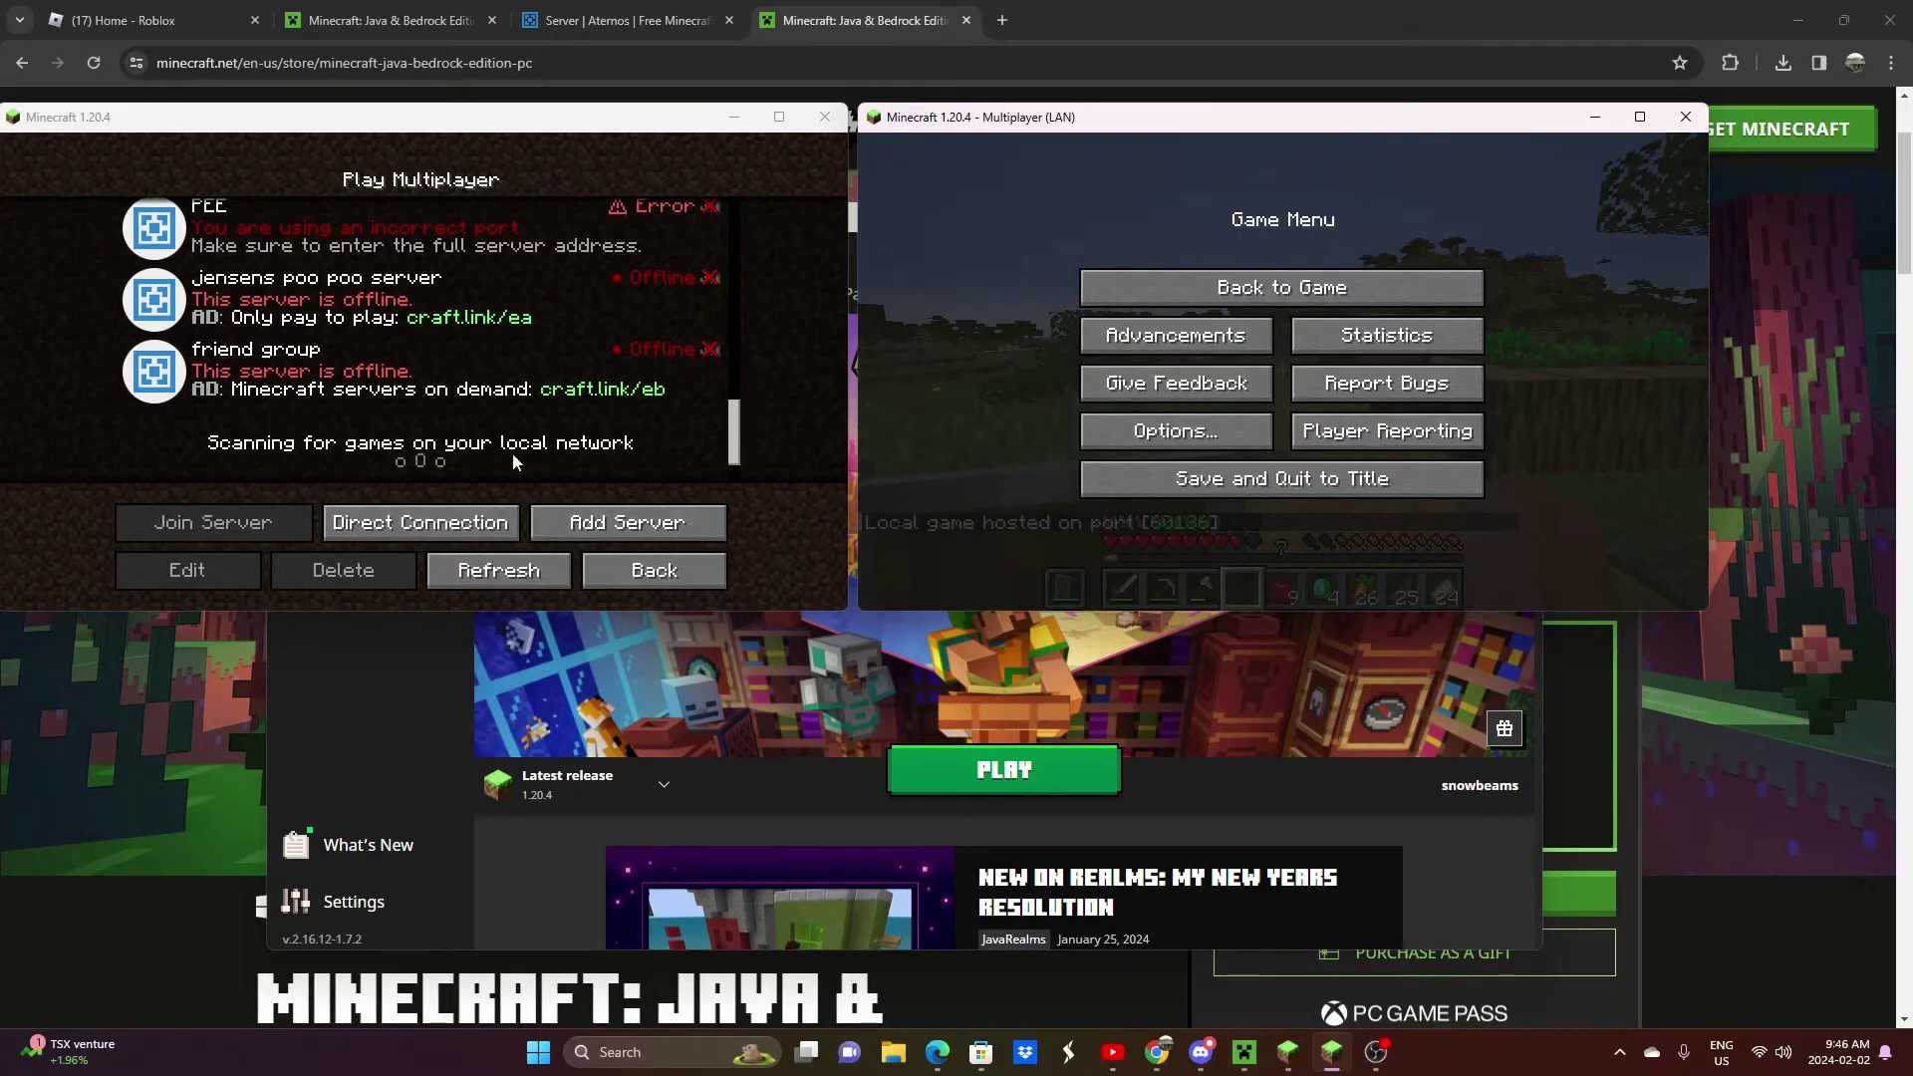
scroll(478, 441, down, 2)
Step: Join the LAN World from the left window and resume play in both windows
click(284, 443)
click(224, 521)
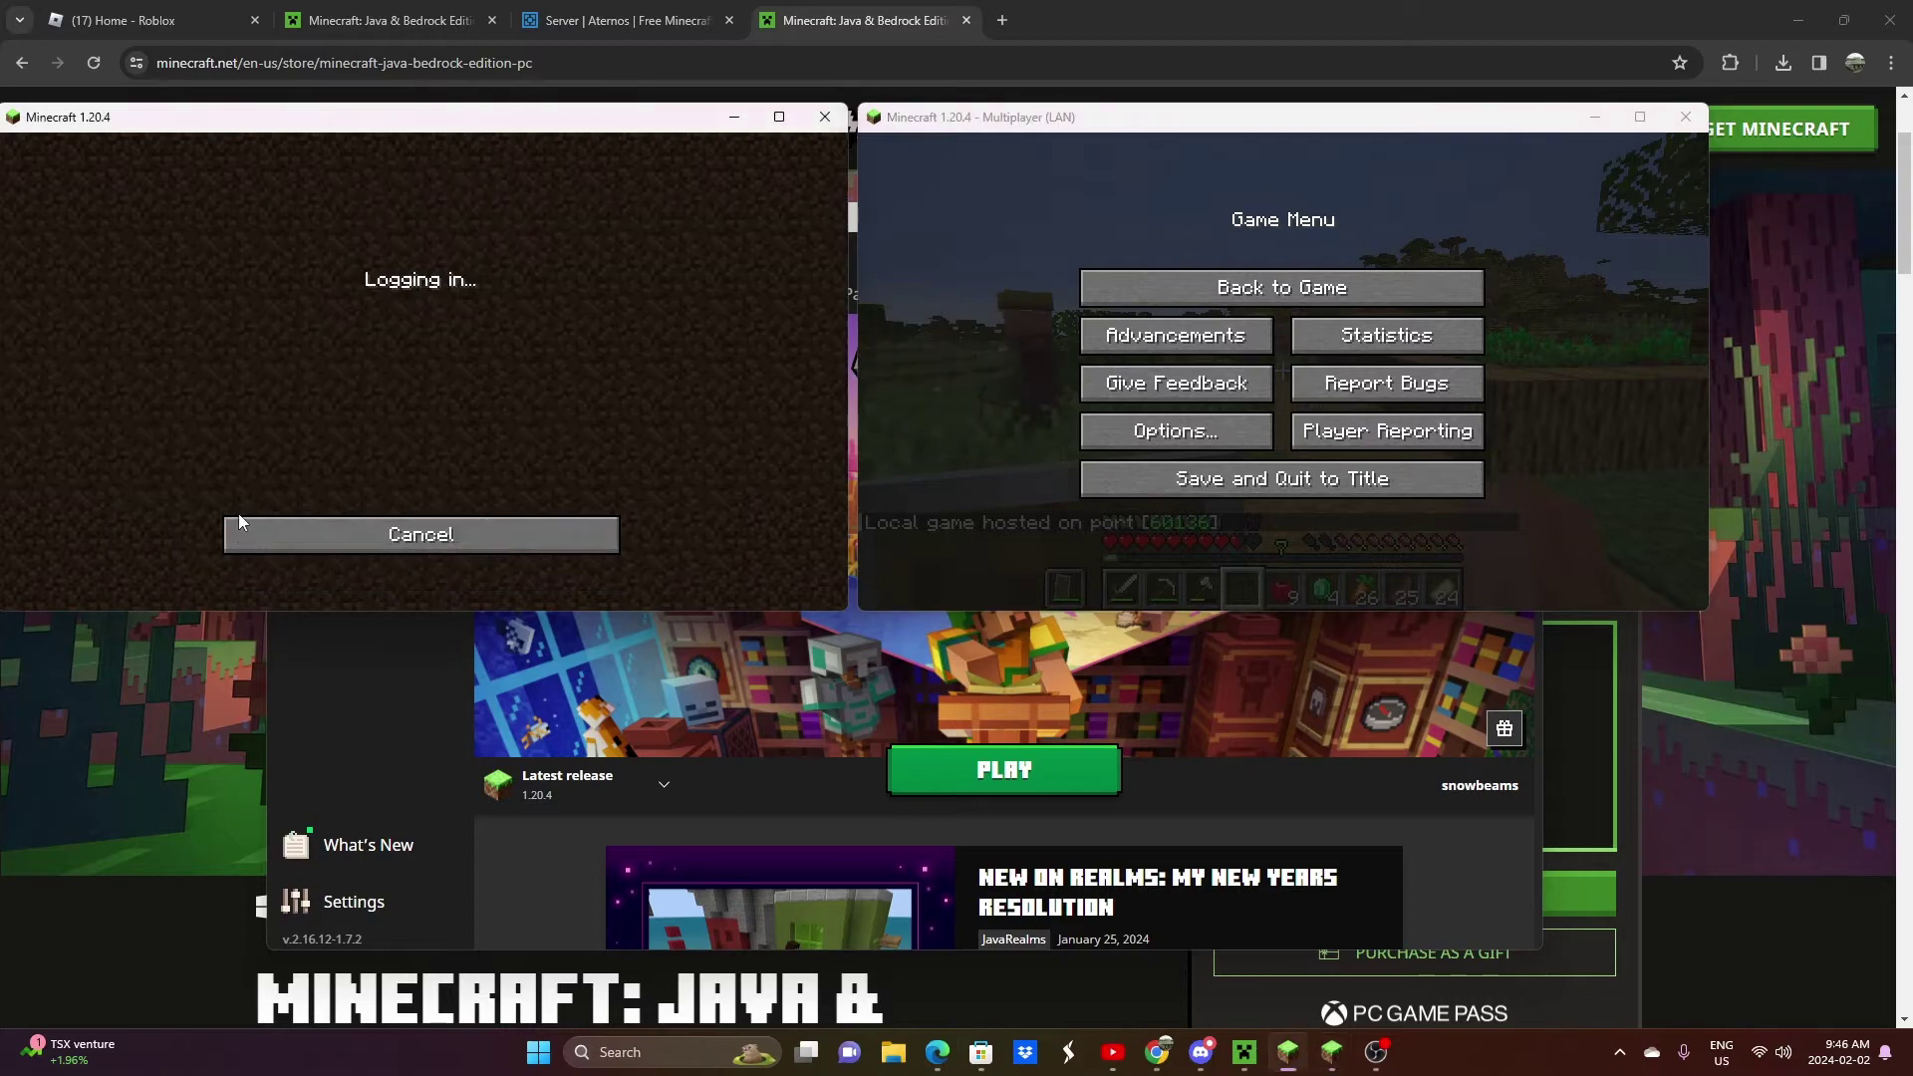
click(1190, 291)
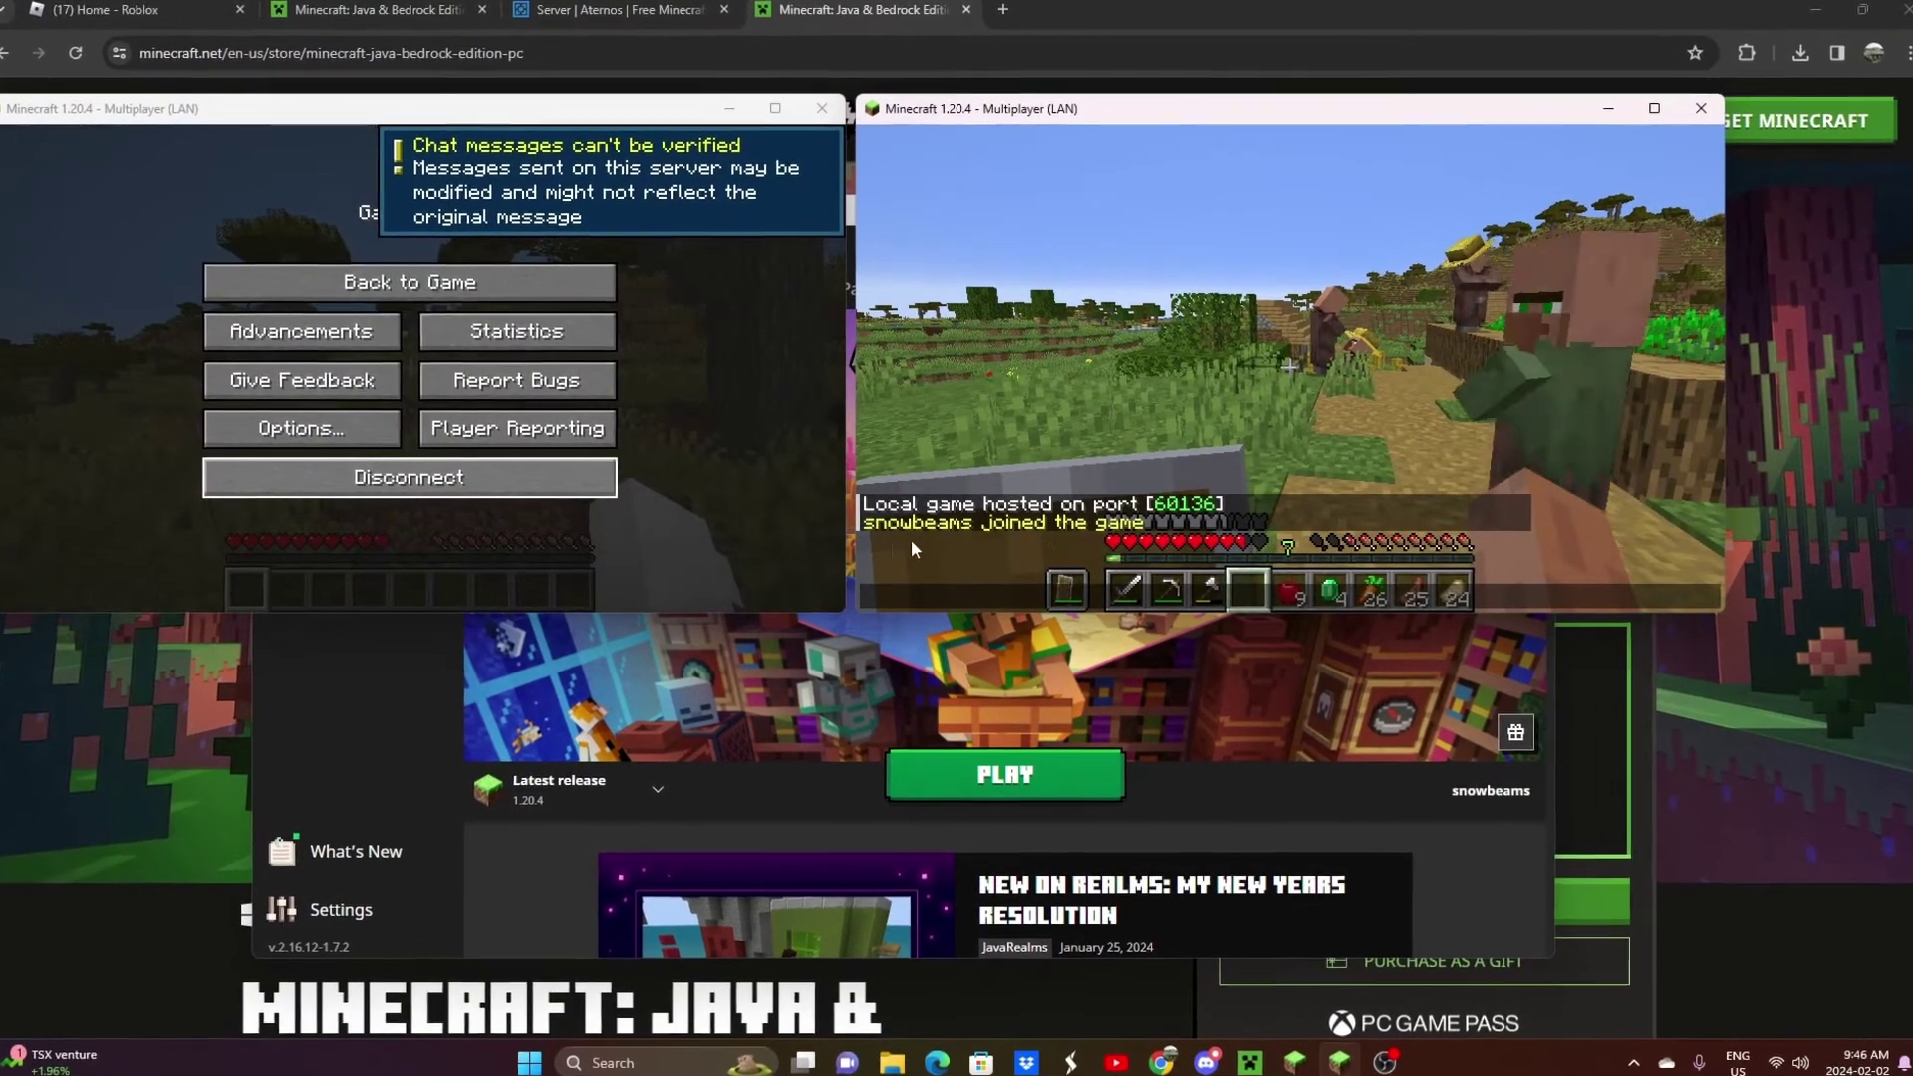
click(413, 284)
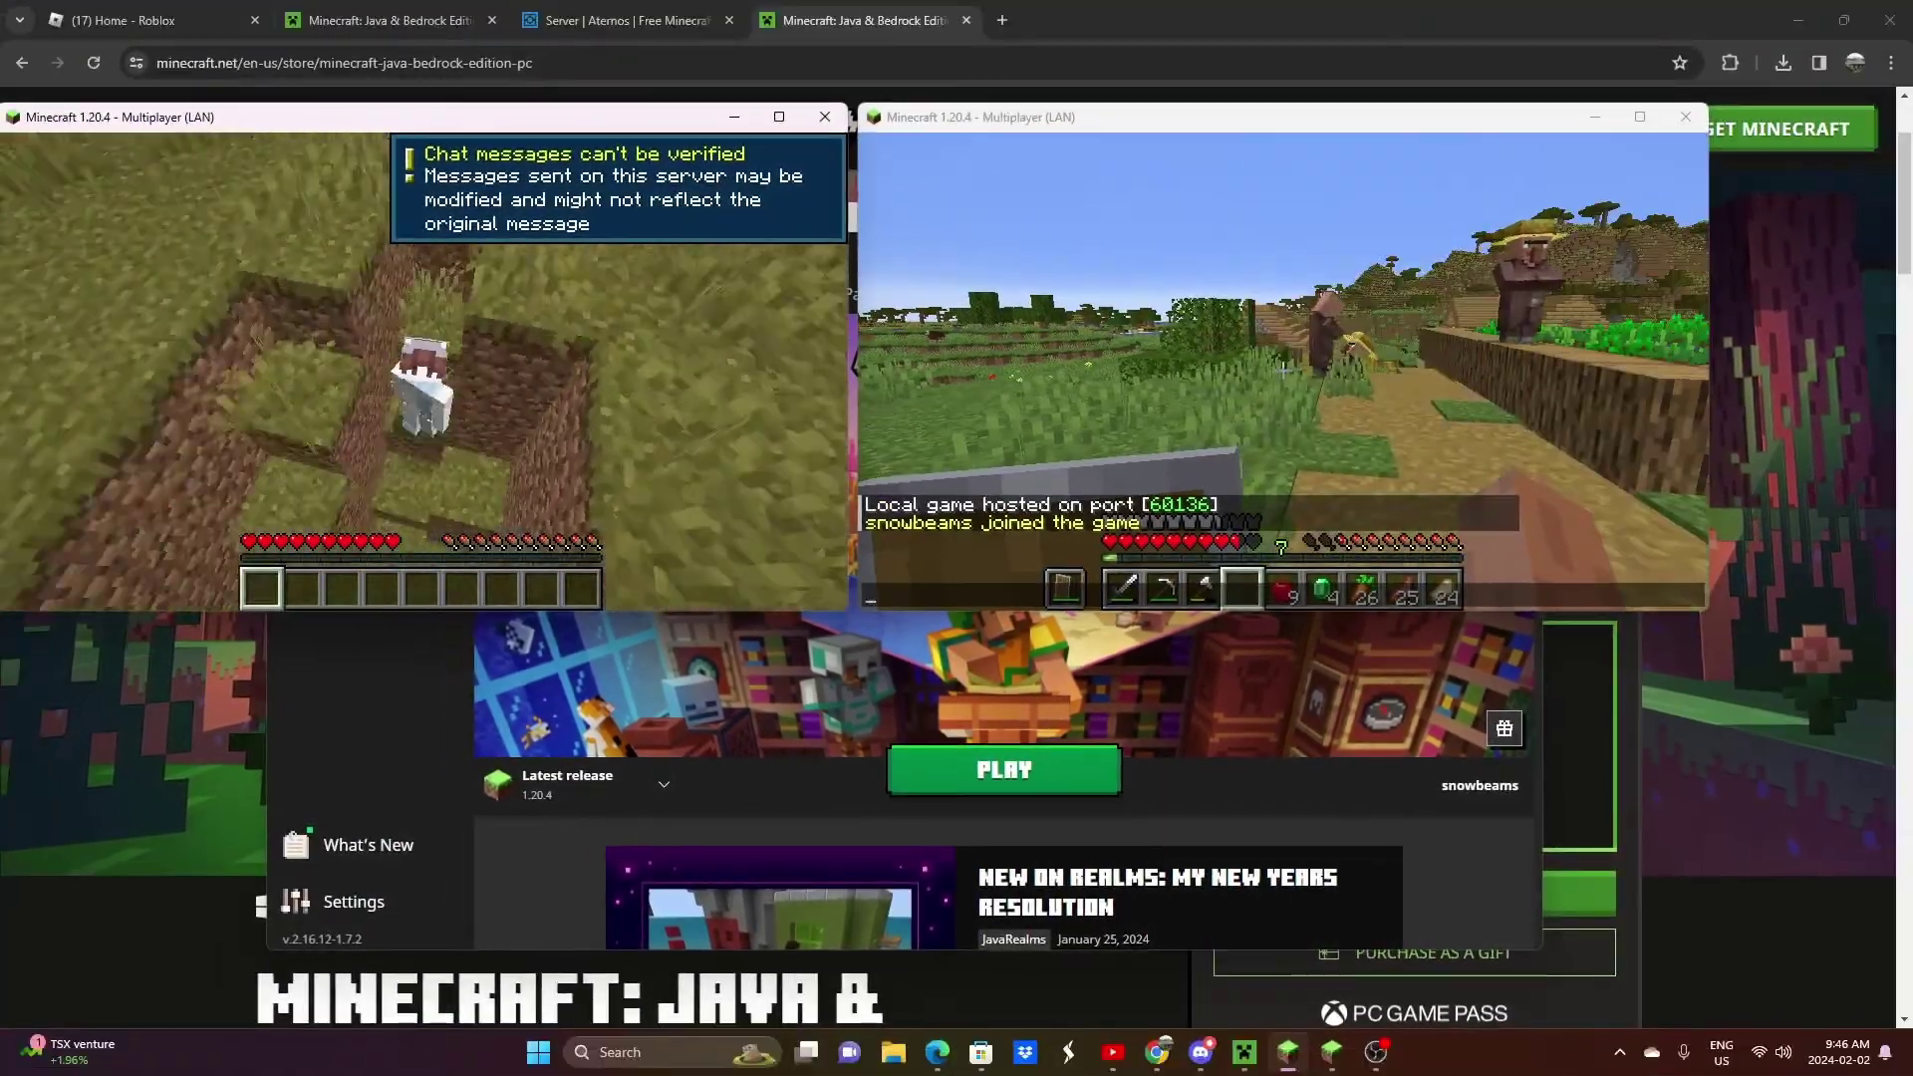
Step: As the left player, mine and re-place a dirt block, then walk toward the savanna trees
key(F5)
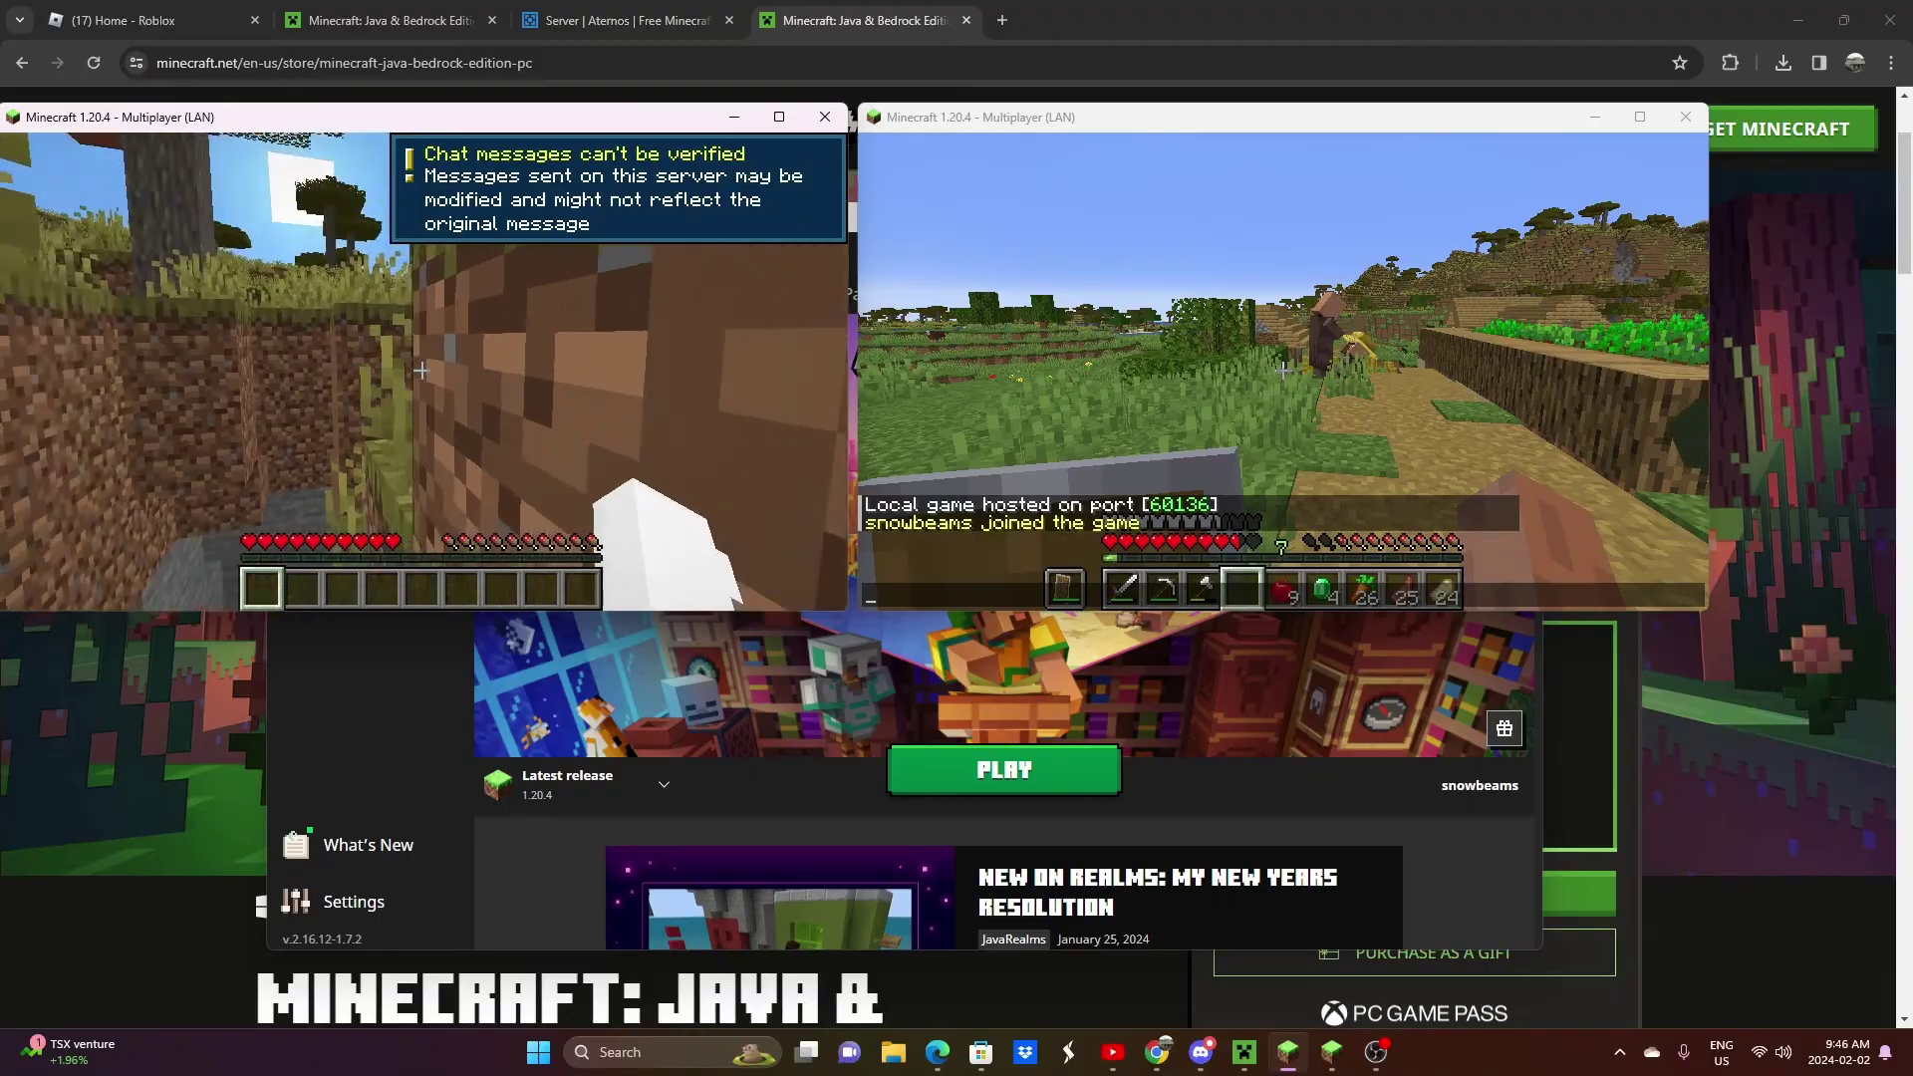
click(422, 371)
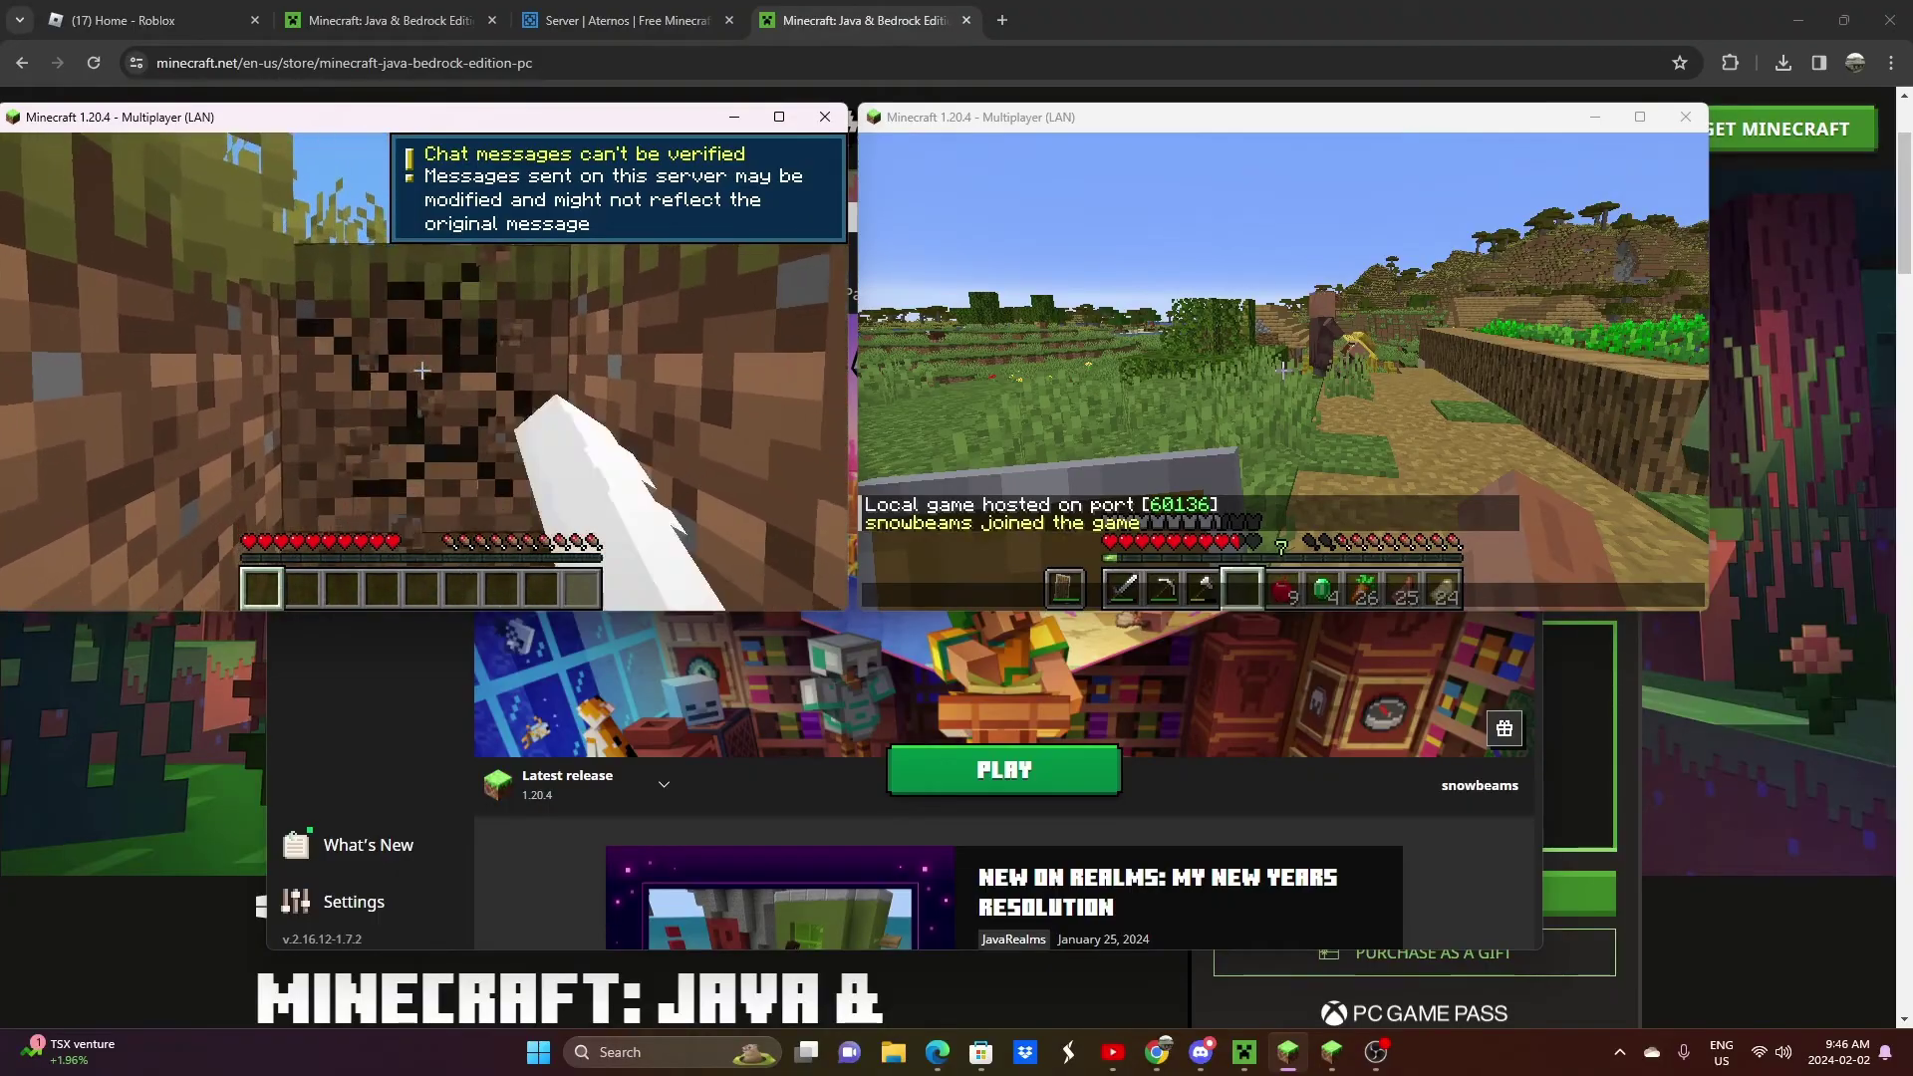
key(space)
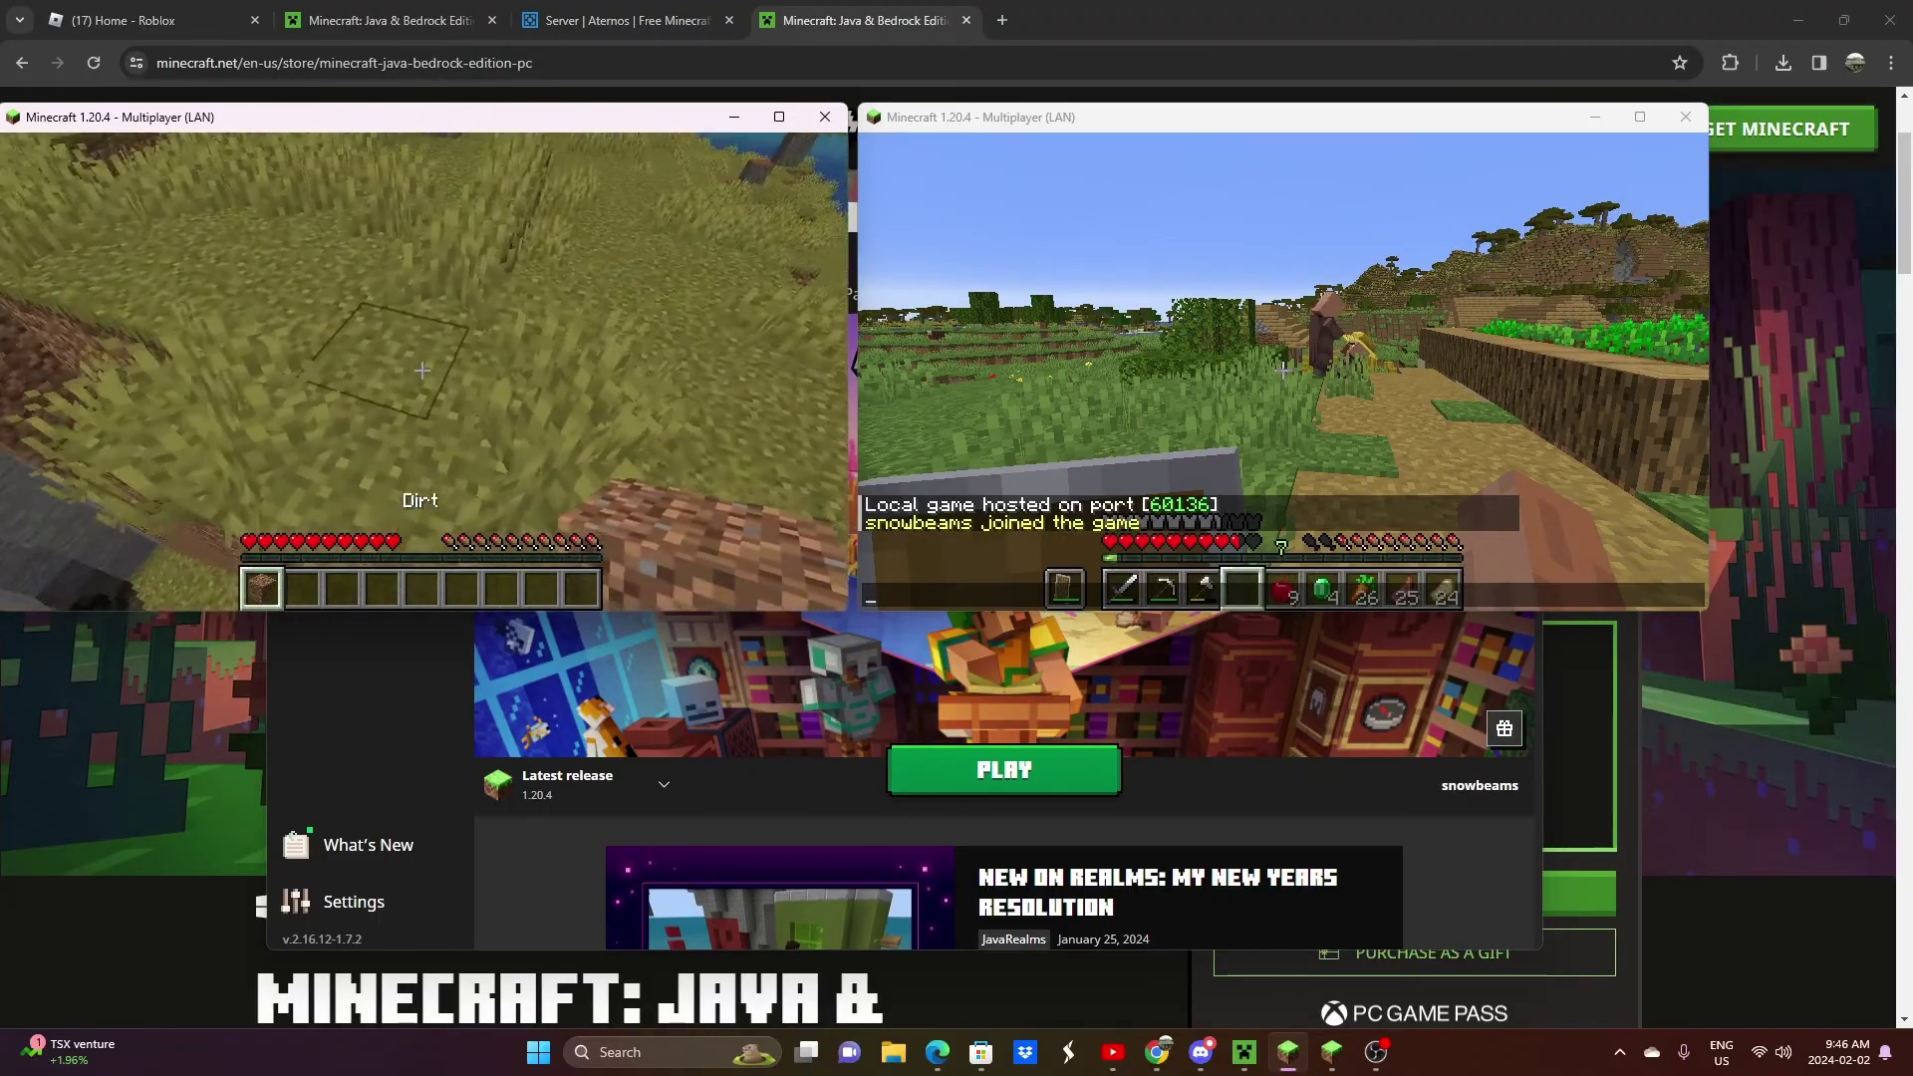
right_click(422, 372)
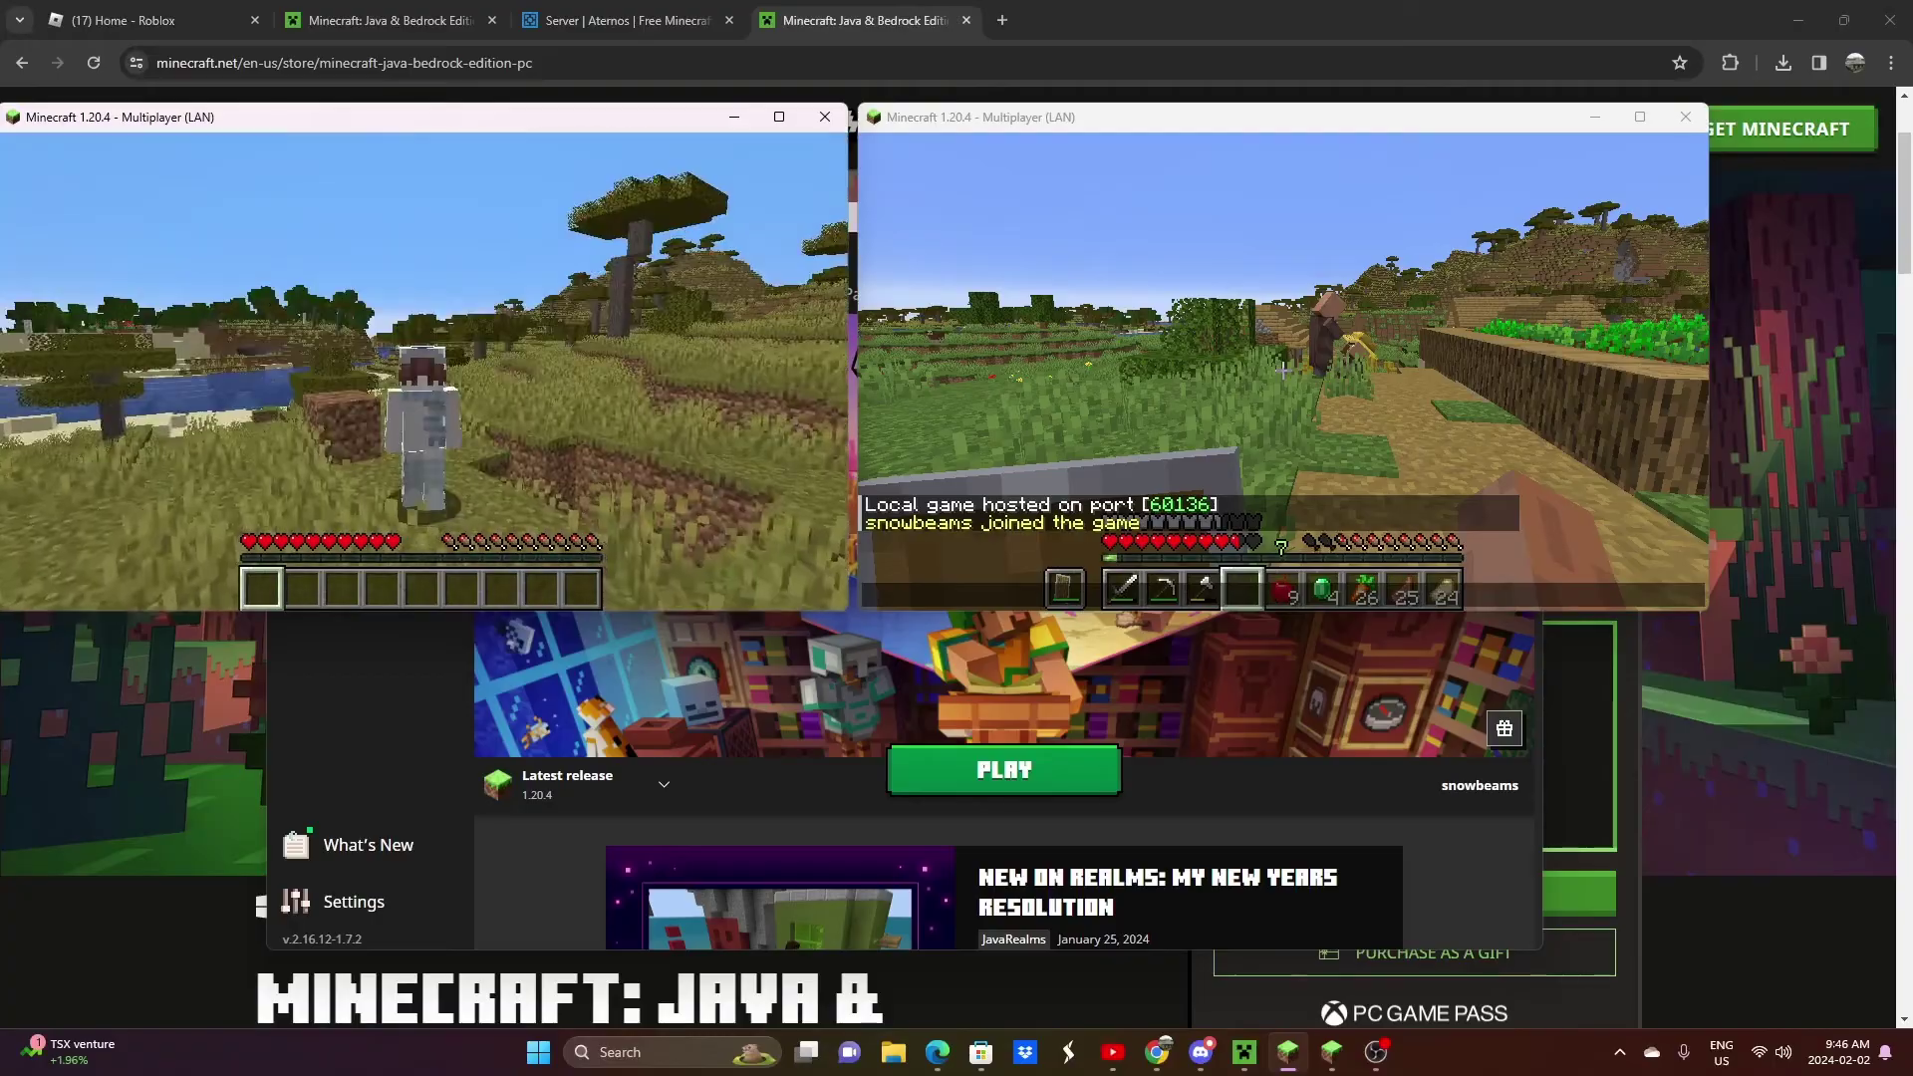
key(w)
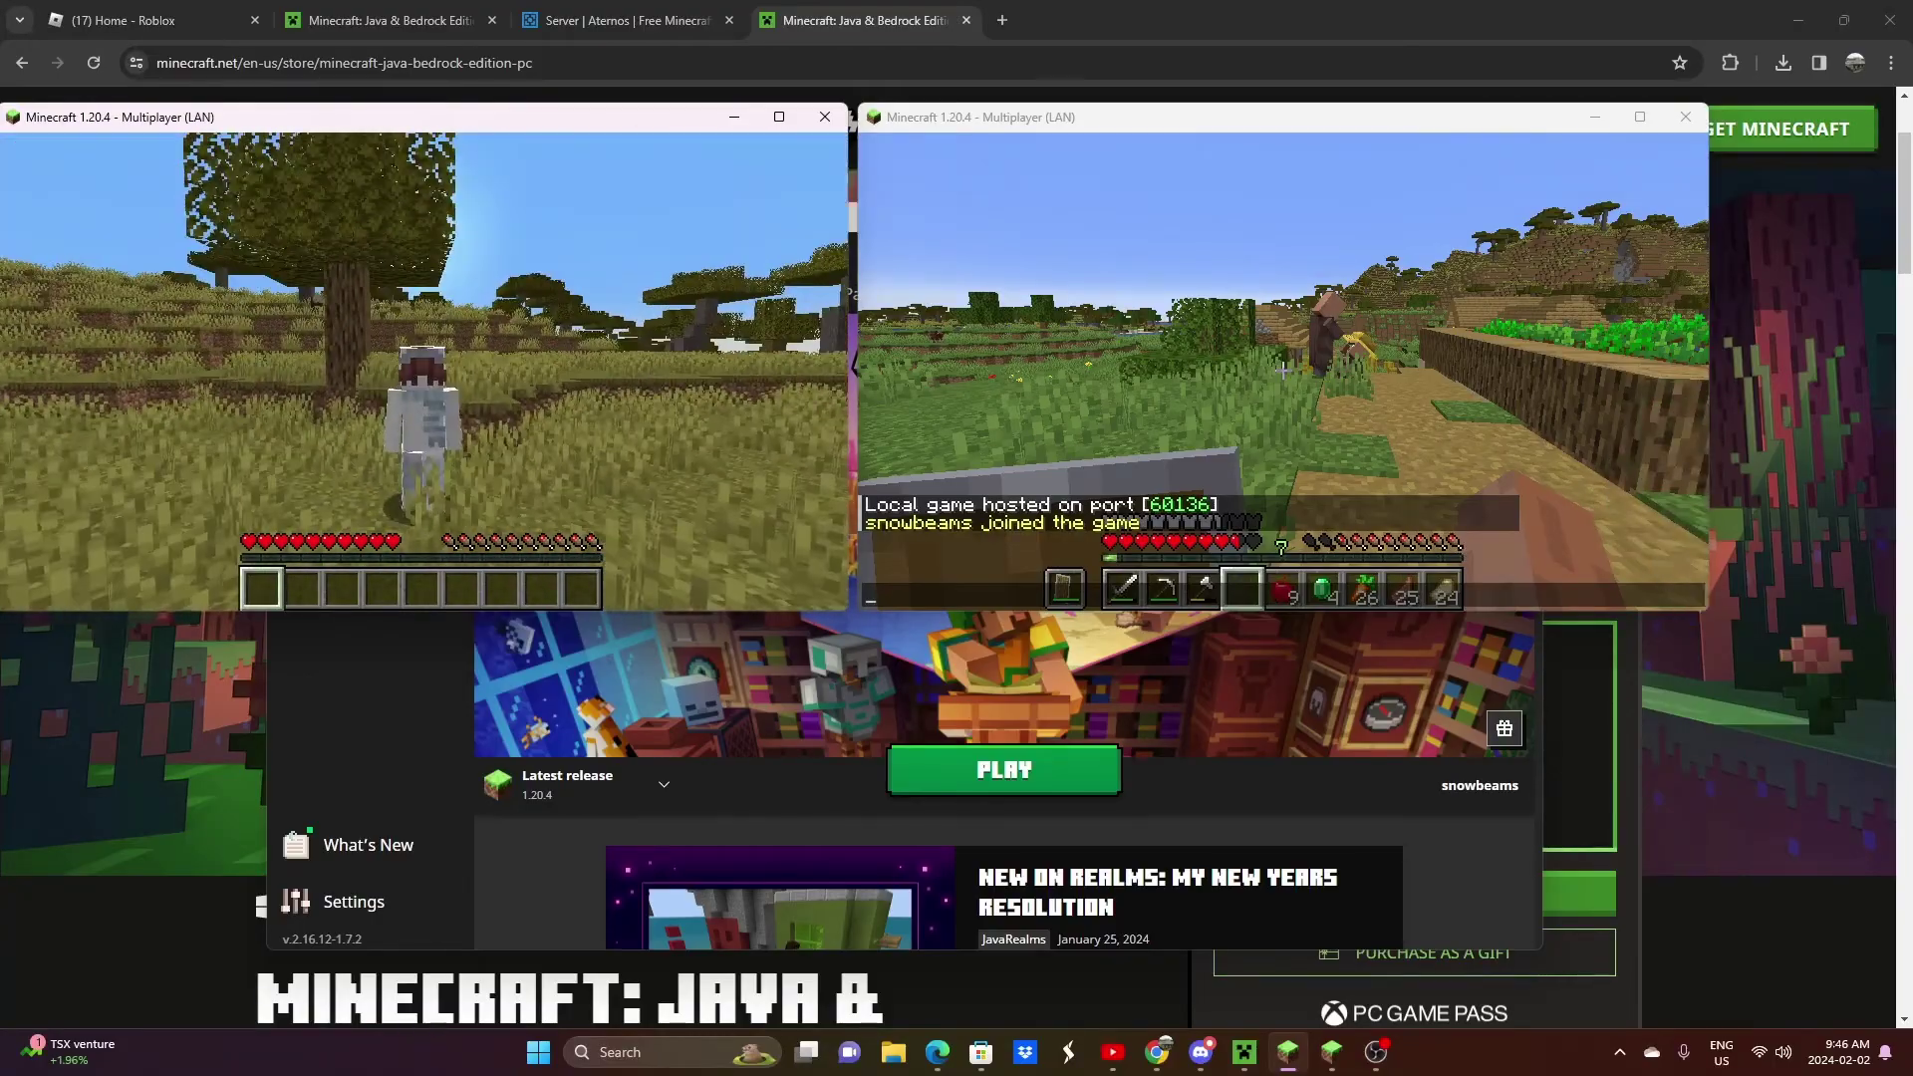
Step: Pause the left game and walk the right player around the village house
key(alt+Tab)
key(w)
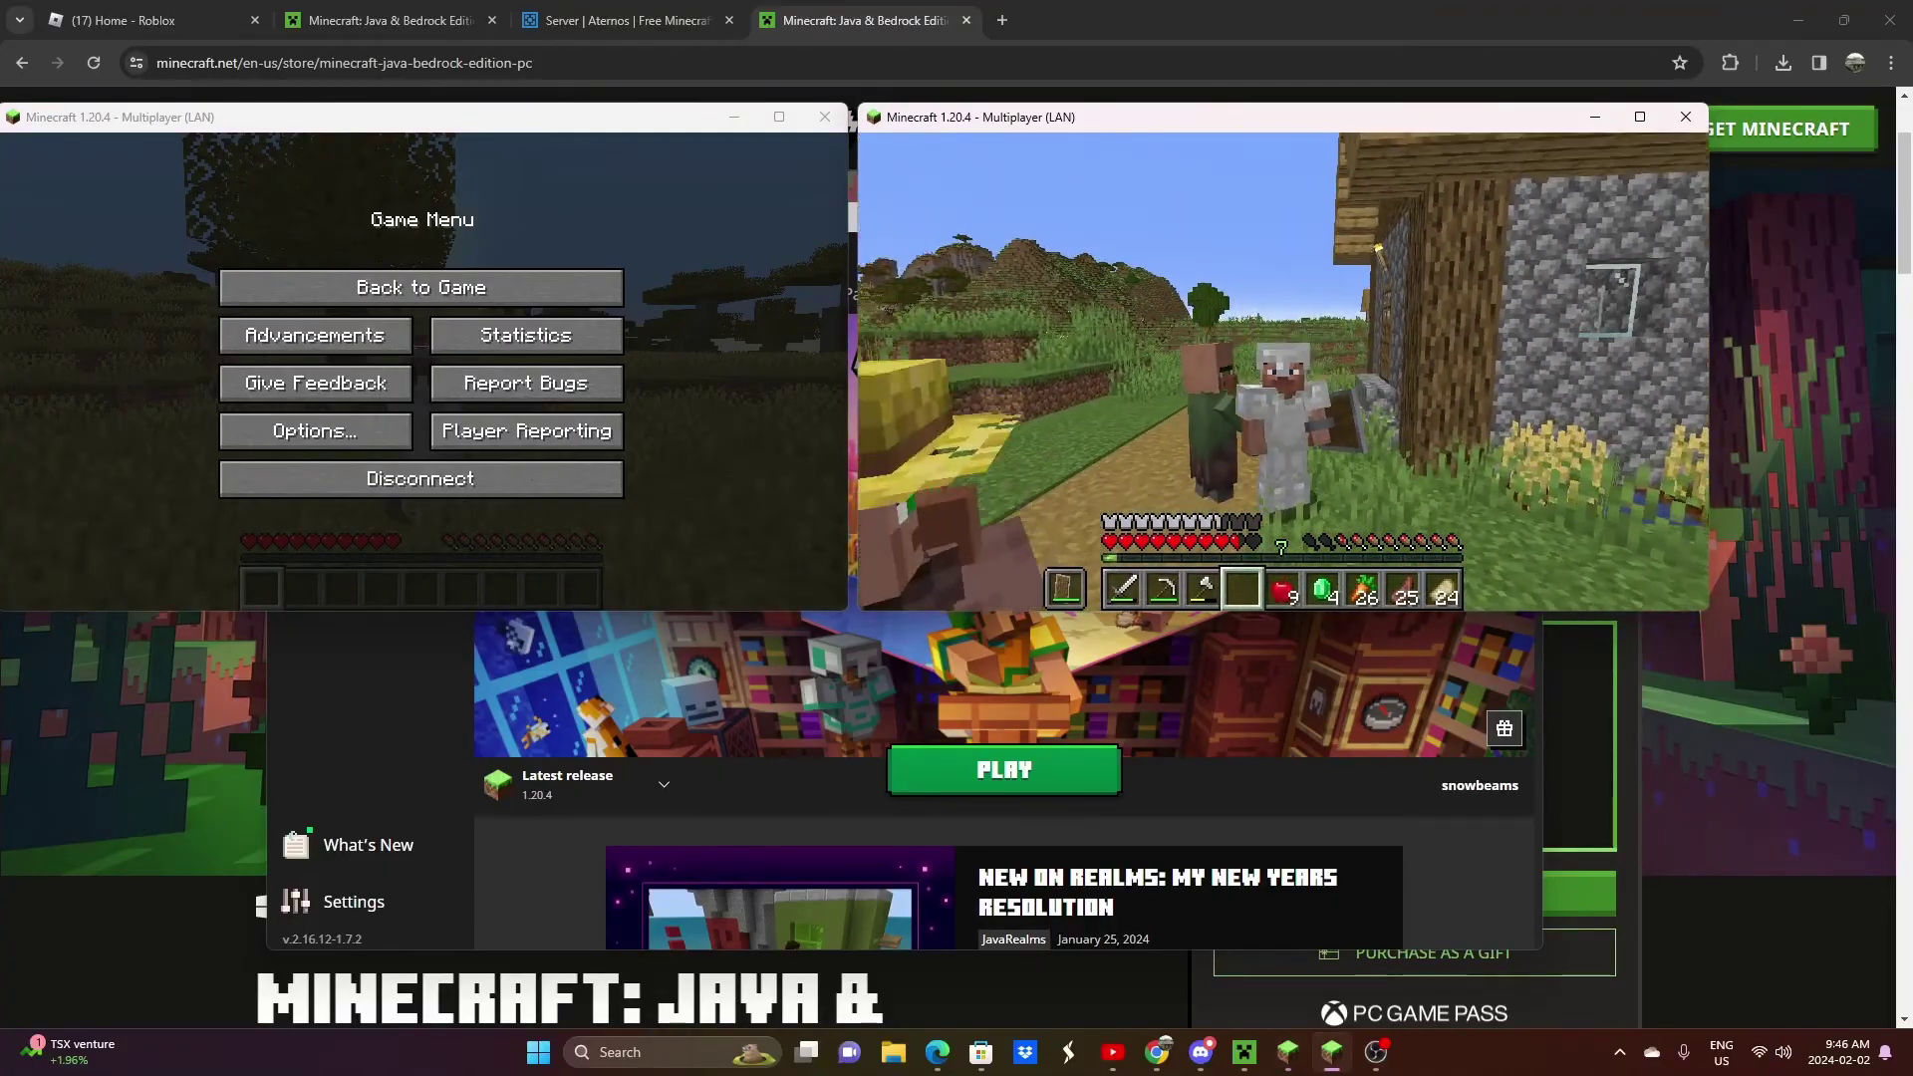
key(s)
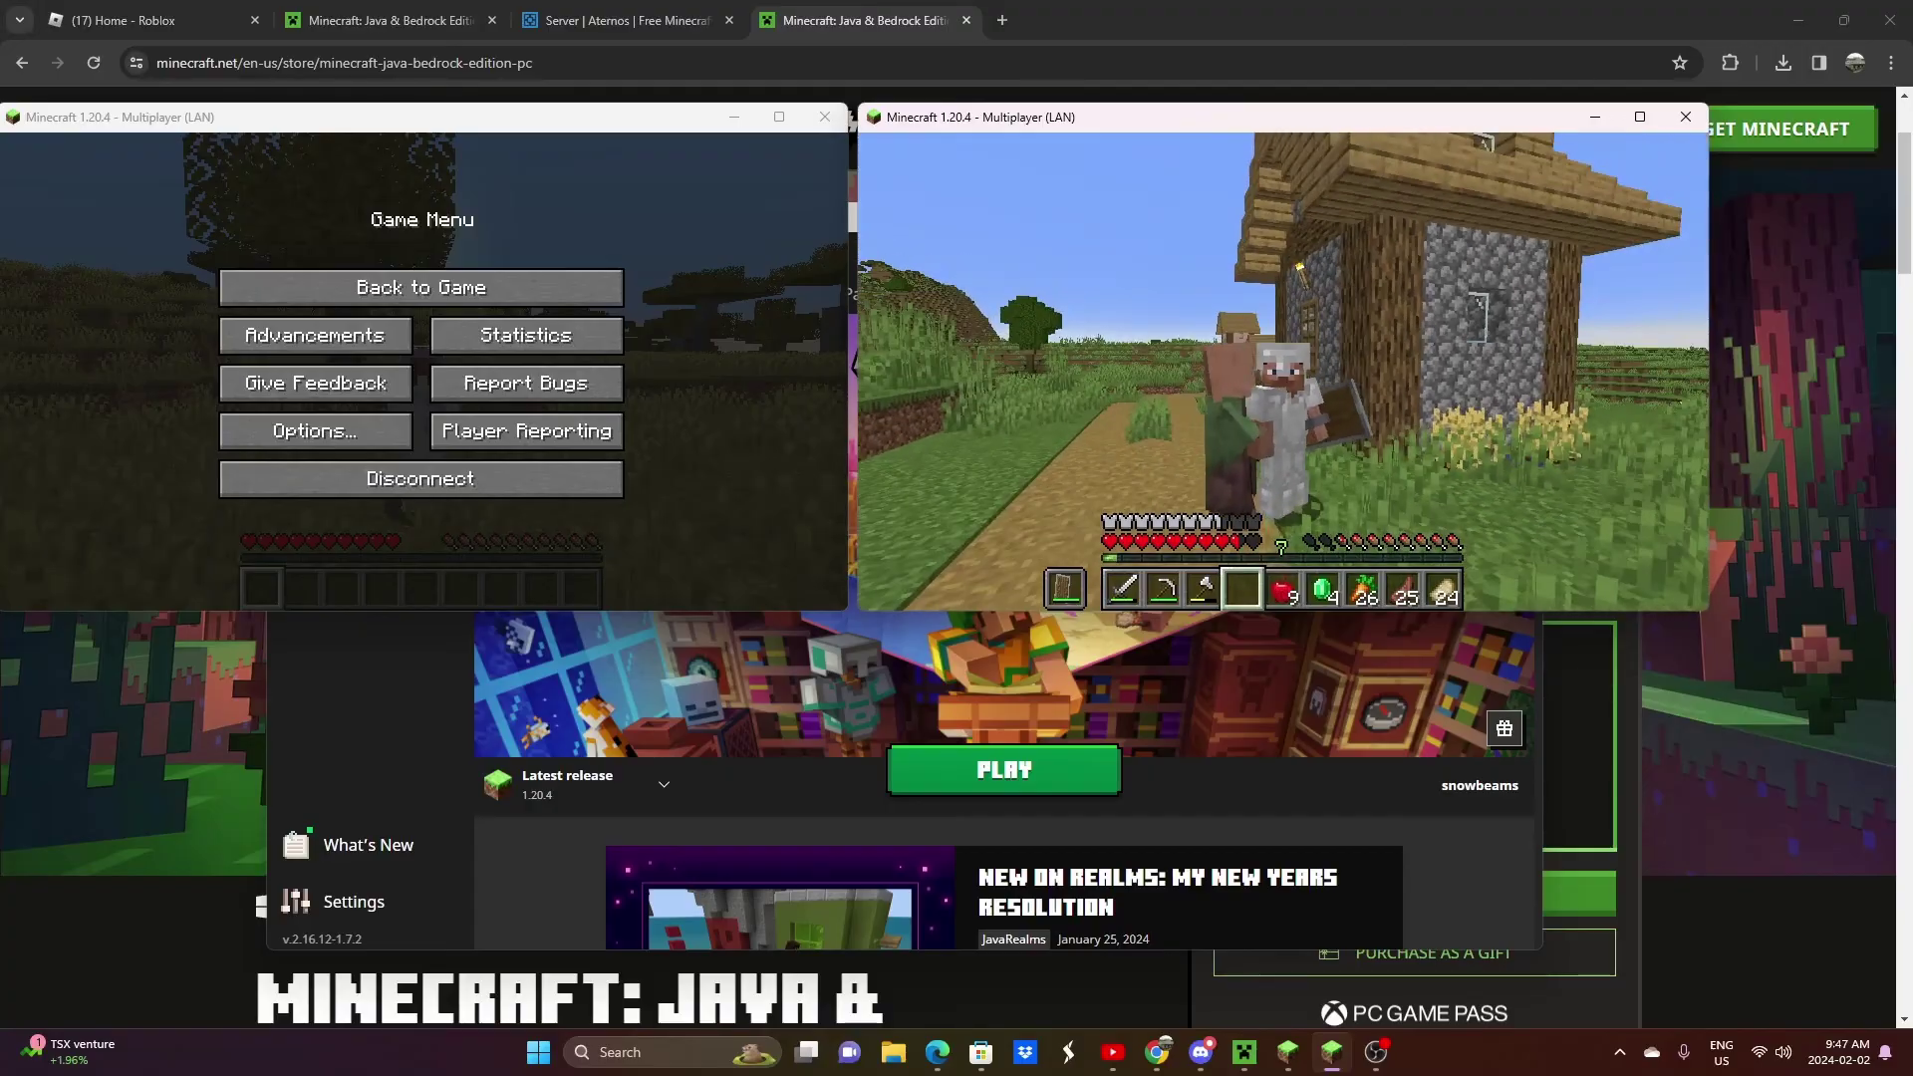